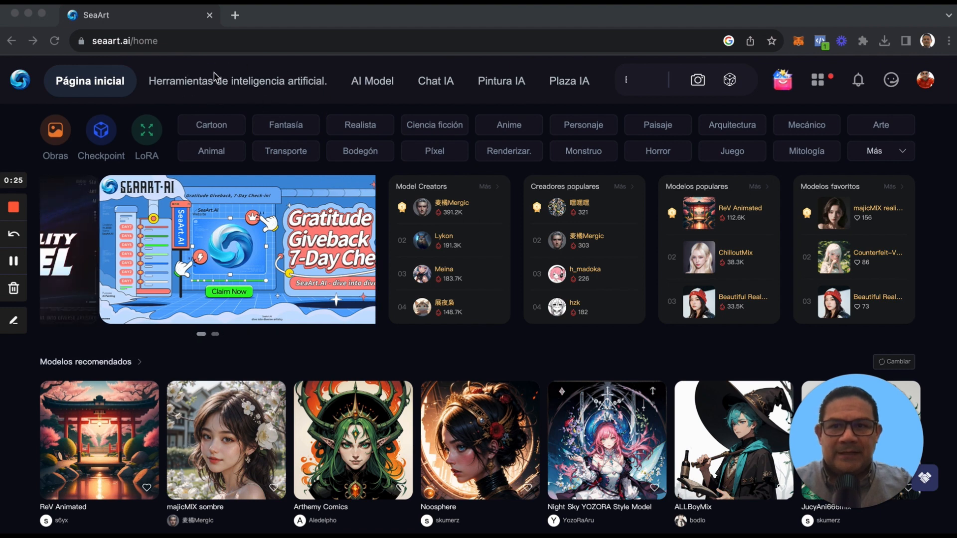
- Open the sketch-to-image tool (Convertir bosquejo en imagen) from the artificial intelligence tools
{"action": "left_click", "coordinate": [241, 88]}
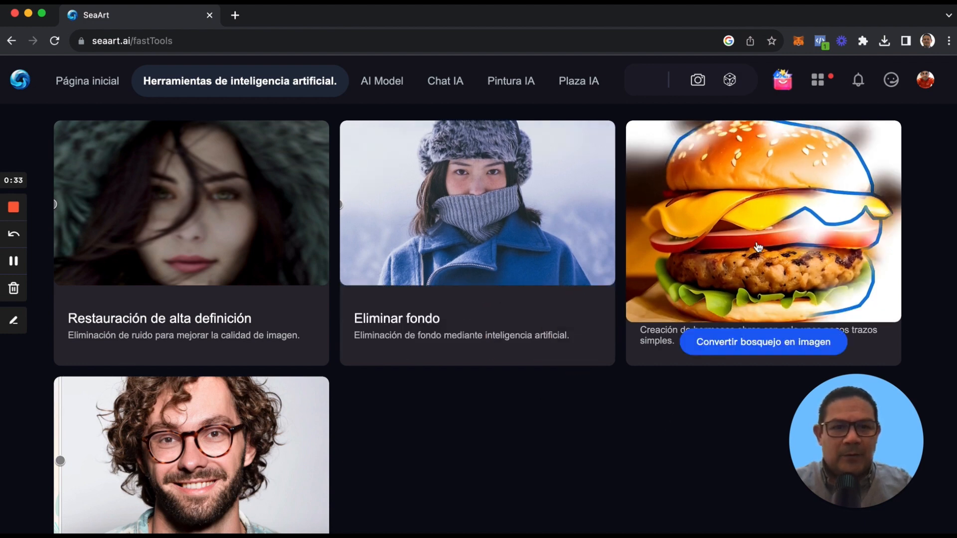
{"action": "left_click", "coordinate": [760, 241]}
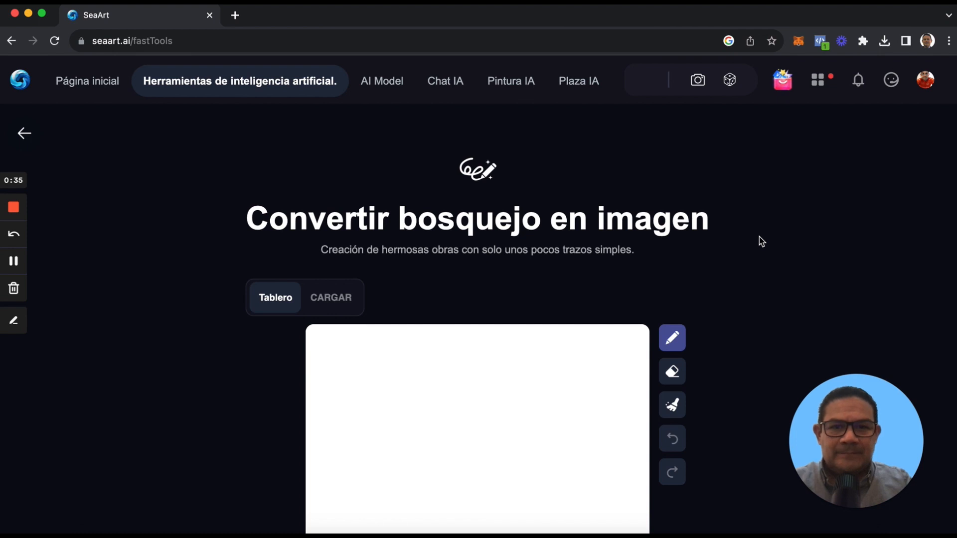
{"action": "scroll", "coordinate": [763, 289], "scroll_direction": "down", "scroll_amount": 3}
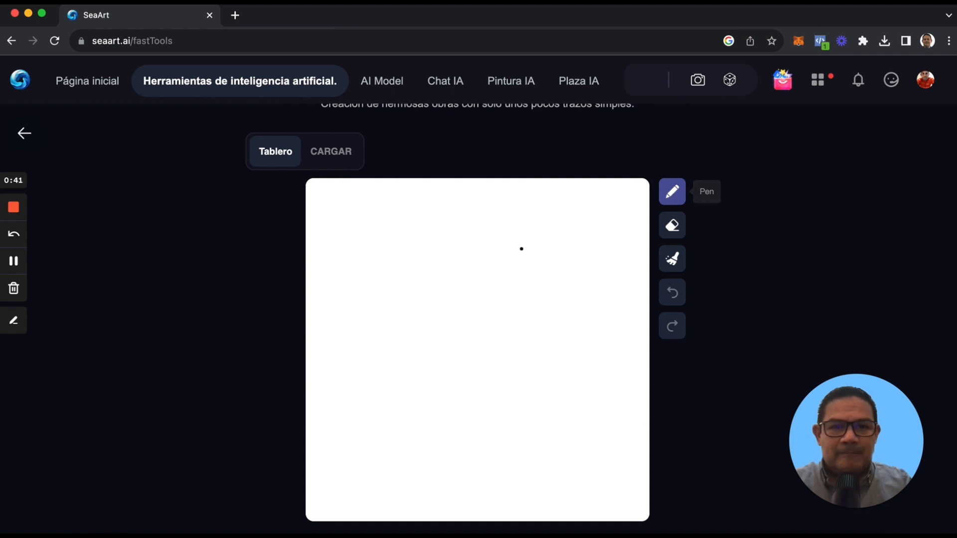
- Try out the pen and eraser with freehand test strokes on the drawing board and clear the canvas
{"action": "mouse_move", "coordinate": [518, 233]}
{"action": "left_mouse_down"}
{"action": "mouse_move", "coordinate": [495, 330]}
{"action": "mouse_move", "coordinate": [530, 326]}
{"action": "mouse_move", "coordinate": [541, 349]}
{"action": "left_mouse_up"}
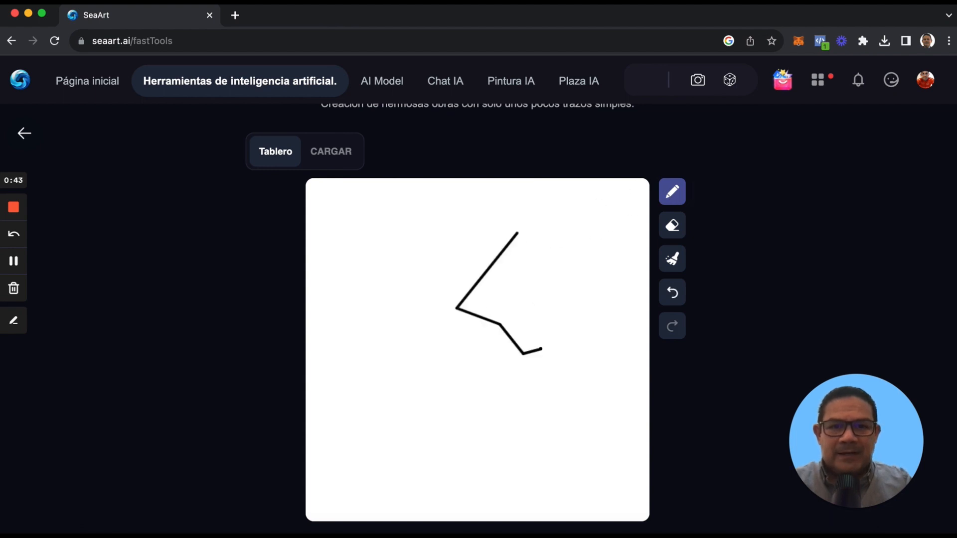
{"action": "left_click", "coordinate": [676, 260]}
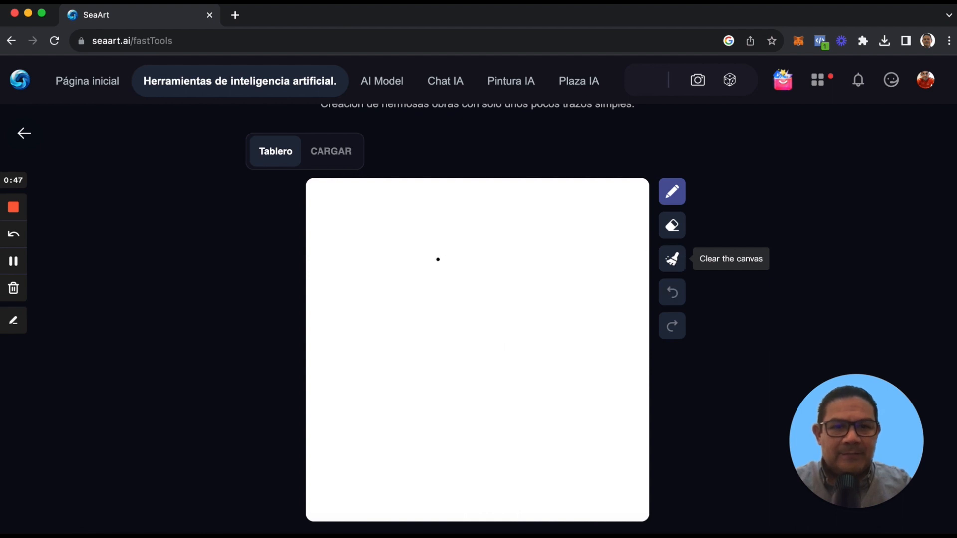
{"action": "mouse_move", "coordinate": [435, 255]}
{"action": "left_mouse_down"}
{"action": "mouse_move", "coordinate": [519, 255]}
{"action": "mouse_move", "coordinate": [538, 299]}
{"action": "mouse_move", "coordinate": [516, 347]}
{"action": "left_mouse_up"}
{"action": "mouse_move", "coordinate": [451, 364]}
{"action": "left_mouse_down"}
{"action": "mouse_move", "coordinate": [441, 341]}
{"action": "mouse_move", "coordinate": [472, 317]}
{"action": "left_mouse_up"}
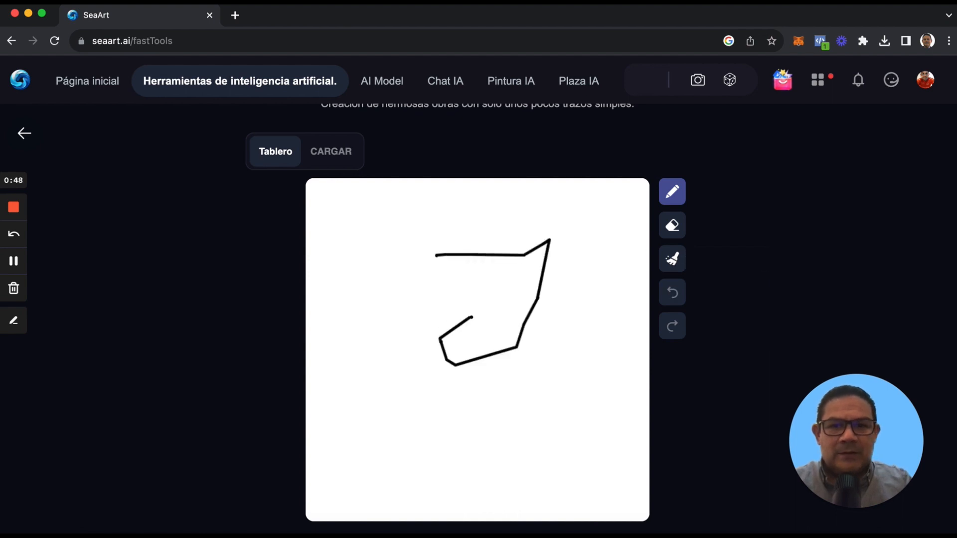
{"action": "left_click", "coordinate": [672, 225]}
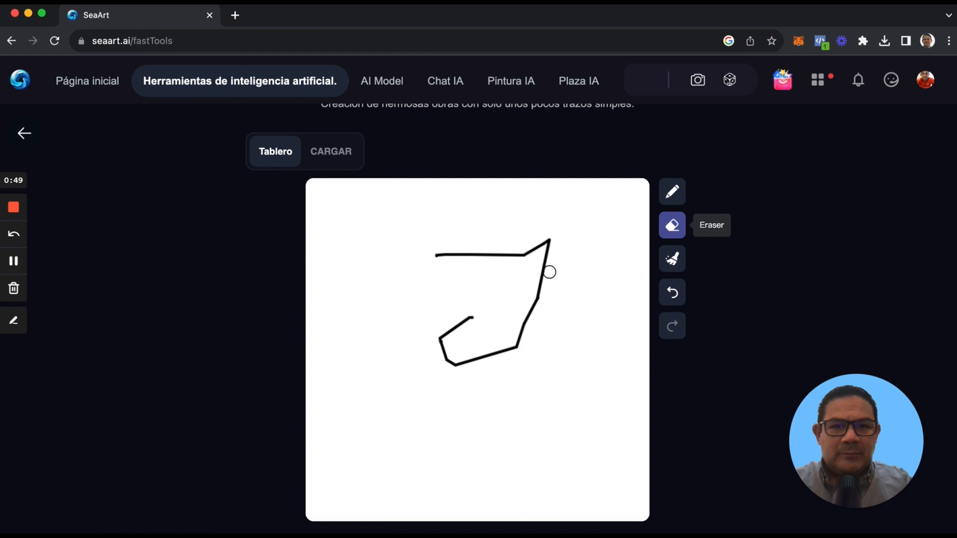
{"action": "mouse_move", "coordinate": [549, 246]}
{"action": "left_mouse_down"}
{"action": "mouse_move", "coordinate": [521, 343]}
{"action": "mouse_move", "coordinate": [465, 366]}
{"action": "mouse_move", "coordinate": [442, 353]}
{"action": "left_mouse_up"}
{"action": "left_click", "coordinate": [674, 262]}
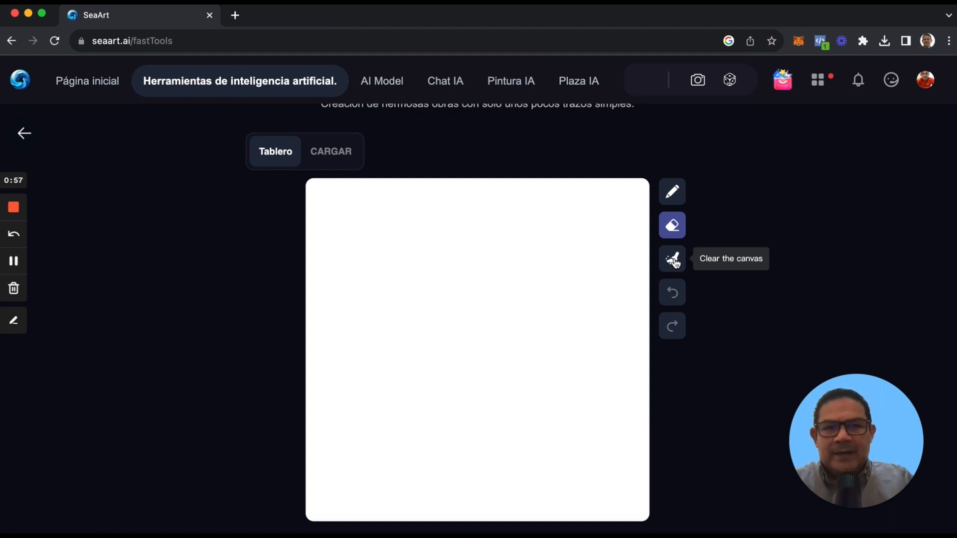
{"action": "left_click", "coordinate": [673, 197]}
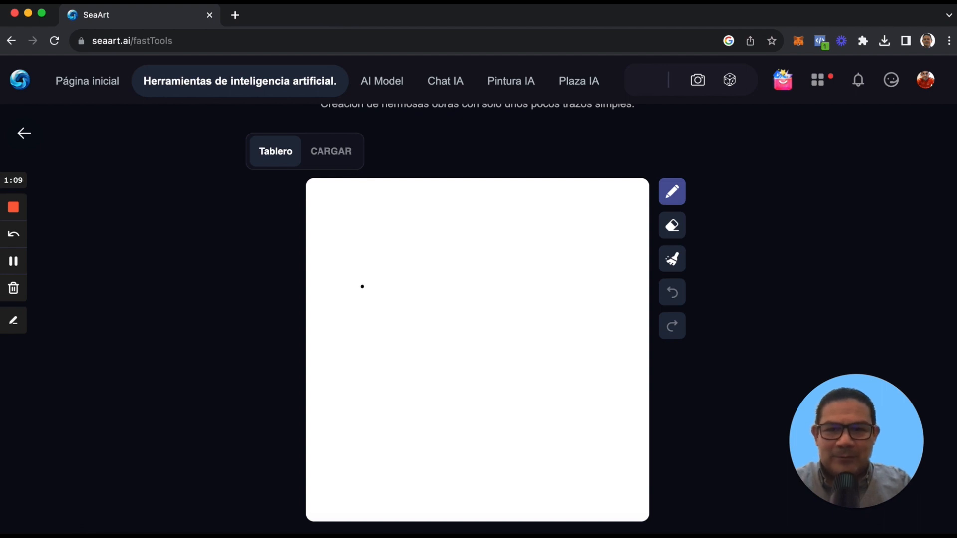
{"action": "left_click_drag", "start_coordinate": [362, 287], "coordinate": [362, 395]}
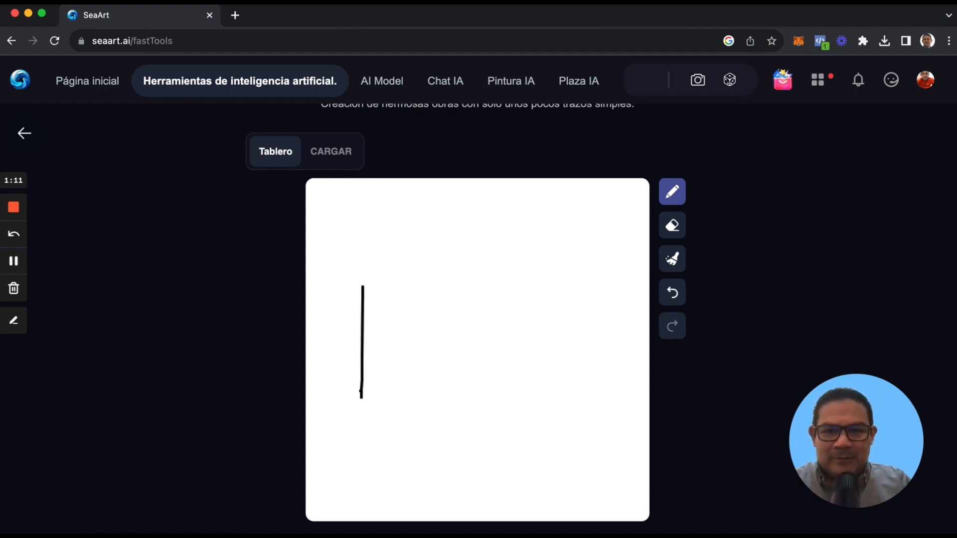
{"action": "left_click", "coordinate": [673, 259]}
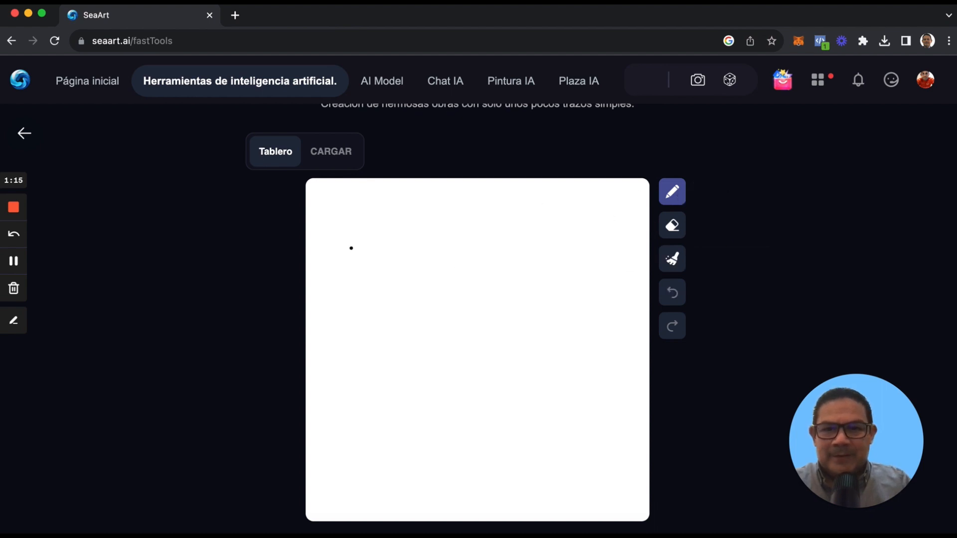
- Sketch an airplane outline with a tail fin and long fuselage, two angled wings and an elongated engine across each wing
{"action": "mouse_move", "coordinate": [359, 285]}
{"action": "left_mouse_down"}
{"action": "mouse_move", "coordinate": [364, 354]}
{"action": "mouse_move", "coordinate": [562, 352]}
{"action": "mouse_move", "coordinate": [579, 350]}
{"action": "mouse_move", "coordinate": [582, 337]}
{"action": "mouse_move", "coordinate": [568, 324]}
{"action": "mouse_move", "coordinate": [402, 330]}
{"action": "mouse_move", "coordinate": [369, 295]}
{"action": "left_mouse_up"}
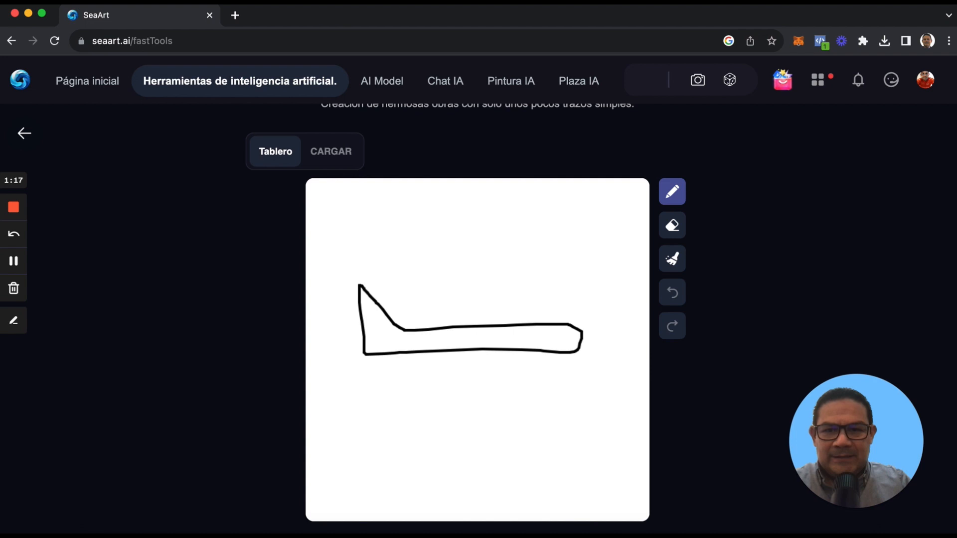
{"action": "left_click_drag", "start_coordinate": [453, 274], "coordinate": [487, 330]}
{"action": "mouse_move", "coordinate": [476, 273]}
{"action": "left_mouse_down"}
{"action": "mouse_move", "coordinate": [514, 273]}
{"action": "mouse_move", "coordinate": [537, 322]}
{"action": "mouse_move", "coordinate": [494, 400]}
{"action": "mouse_move", "coordinate": [454, 403]}
{"action": "mouse_move", "coordinate": [479, 358]}
{"action": "left_mouse_up"}
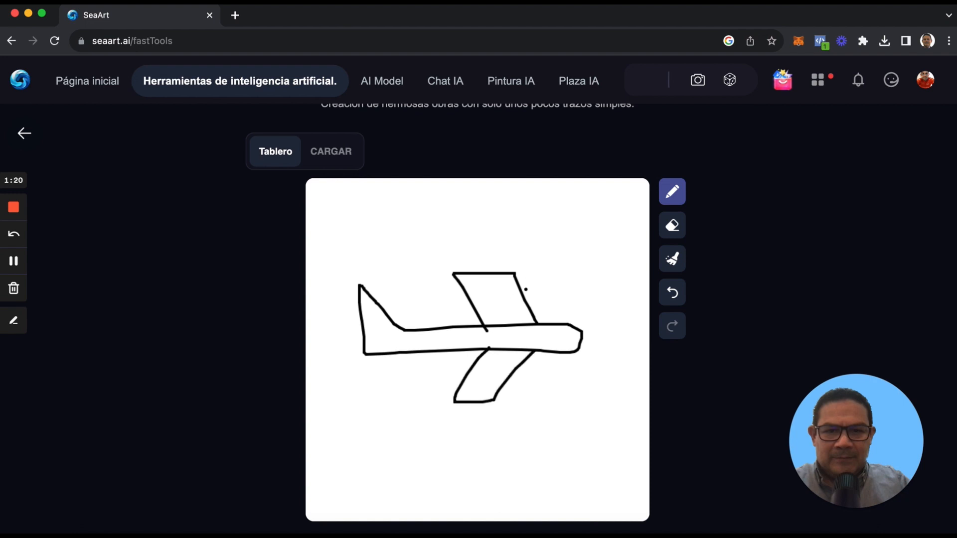
{"action": "mouse_move", "coordinate": [526, 289]}
{"action": "left_mouse_down"}
{"action": "mouse_move", "coordinate": [455, 294]}
{"action": "mouse_move", "coordinate": [480, 304]}
{"action": "mouse_move", "coordinate": [532, 293]}
{"action": "left_mouse_up"}
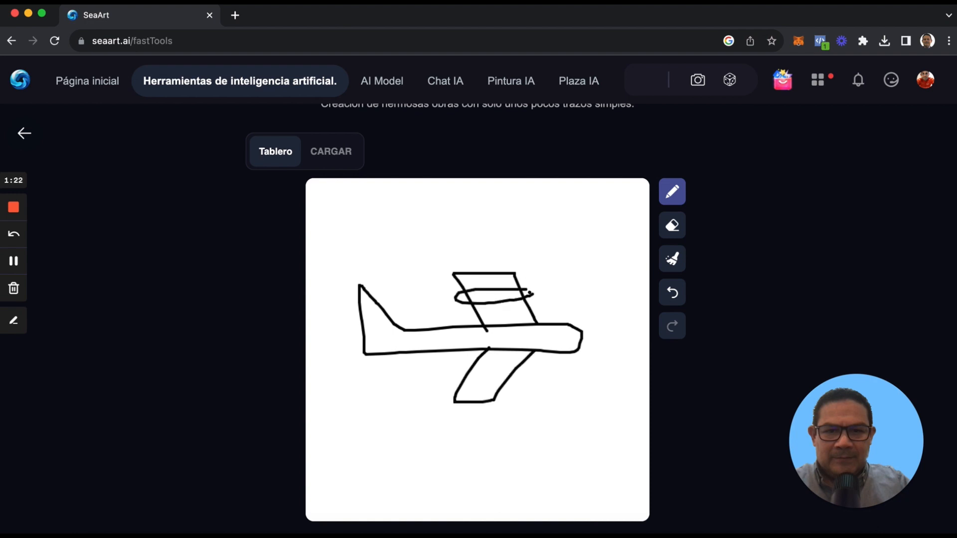
{"action": "mouse_move", "coordinate": [467, 373]}
{"action": "left_mouse_down"}
{"action": "mouse_move", "coordinate": [455, 373]}
{"action": "mouse_move", "coordinate": [519, 379]}
{"action": "mouse_move", "coordinate": [463, 375]}
{"action": "left_mouse_up"}
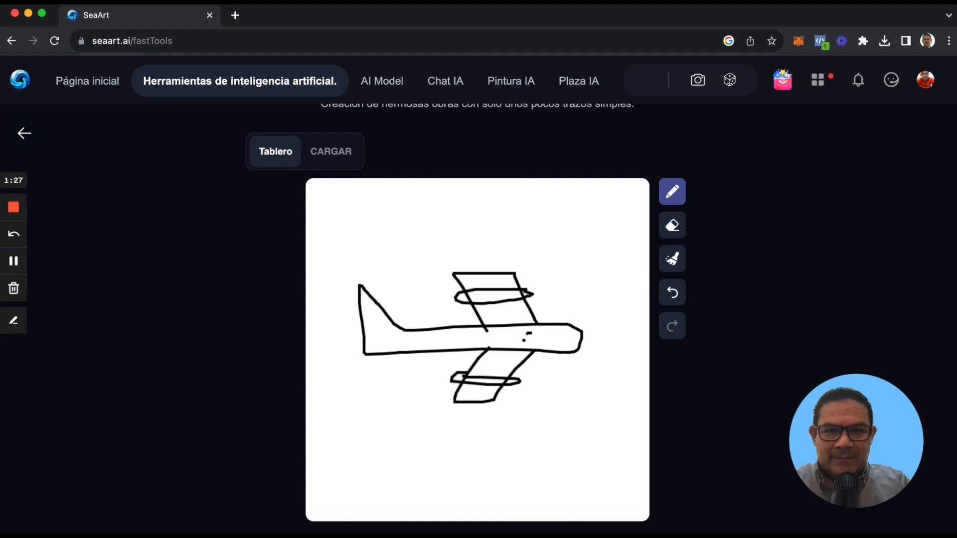
- Draw four small windows in a row along the airplane's fuselage
{"action": "mouse_move", "coordinate": [530, 332]}
{"action": "left_mouse_down"}
{"action": "mouse_move", "coordinate": [527, 346]}
{"action": "mouse_move", "coordinate": [530, 332]}
{"action": "left_mouse_up"}
{"action": "left_click_drag", "start_coordinate": [420, 336], "coordinate": [428, 343]}
{"action": "left_click", "coordinate": [432, 341]}
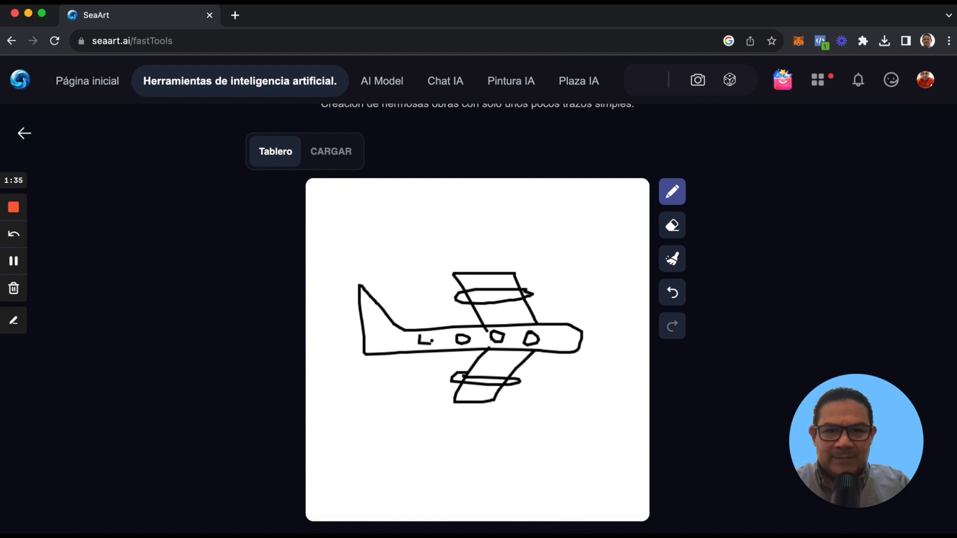
- Surround the airplane with three clouds and a sun with rays in the canvas's upper-left corner, and add a pointed nose tip
{"action": "mouse_move", "coordinate": [397, 214]}
{"action": "left_mouse_down"}
{"action": "mouse_move", "coordinate": [423, 242]}
{"action": "mouse_move", "coordinate": [454, 238]}
{"action": "mouse_move", "coordinate": [436, 209]}
{"action": "mouse_move", "coordinate": [404, 218]}
{"action": "left_mouse_up"}
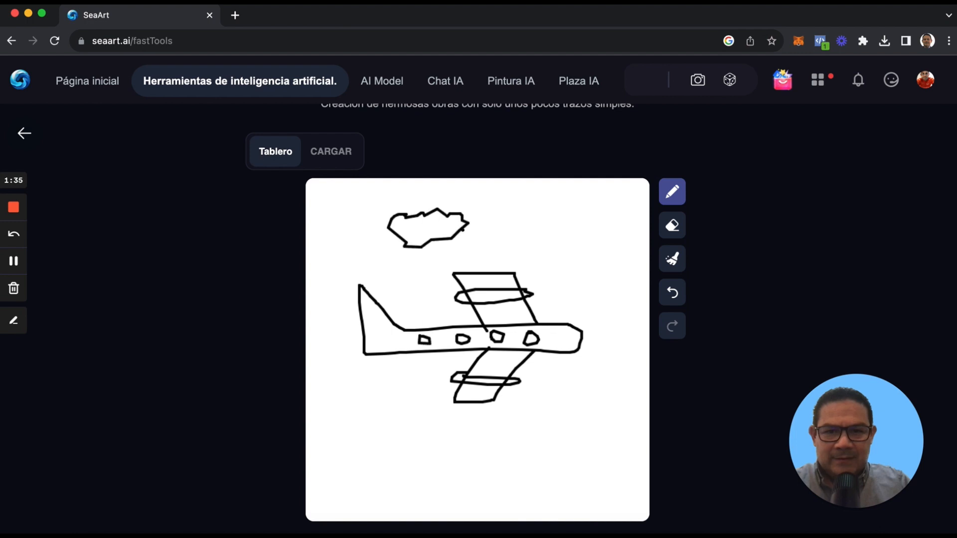
{"action": "mouse_move", "coordinate": [569, 228]}
{"action": "left_mouse_down"}
{"action": "mouse_move", "coordinate": [545, 241]}
{"action": "mouse_move", "coordinate": [560, 271]}
{"action": "mouse_move", "coordinate": [604, 254]}
{"action": "mouse_move", "coordinate": [602, 223]}
{"action": "mouse_move", "coordinate": [566, 230]}
{"action": "left_mouse_up"}
{"action": "mouse_move", "coordinate": [373, 399]}
{"action": "left_mouse_down"}
{"action": "mouse_move", "coordinate": [360, 417]}
{"action": "mouse_move", "coordinate": [422, 424]}
{"action": "mouse_move", "coordinate": [420, 401]}
{"action": "mouse_move", "coordinate": [372, 399]}
{"action": "left_mouse_up"}
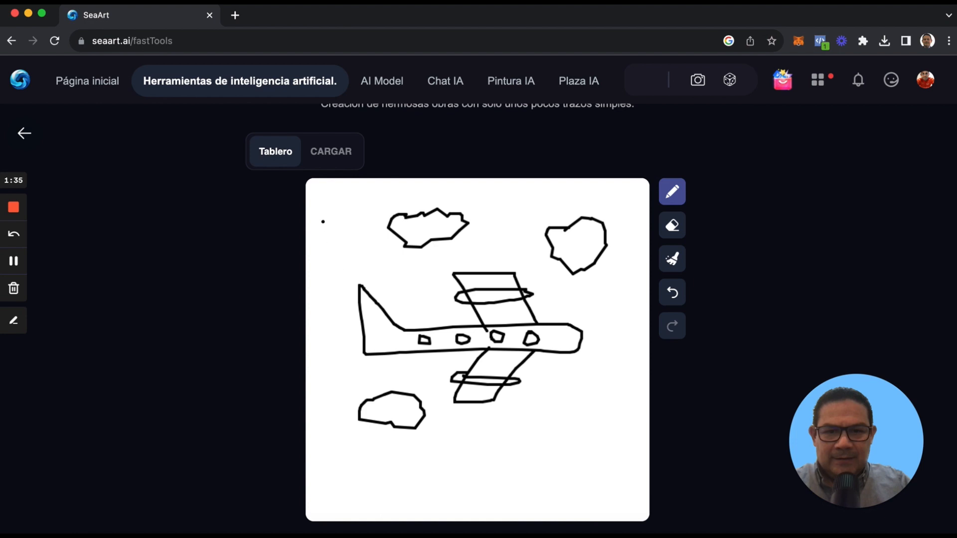
{"action": "mouse_move", "coordinate": [313, 226]}
{"action": "left_mouse_down"}
{"action": "mouse_move", "coordinate": [306, 230]}
{"action": "mouse_move", "coordinate": [349, 186]}
{"action": "mouse_move", "coordinate": [366, 198]}
{"action": "left_mouse_up"}
{"action": "left_click_drag", "start_coordinate": [317, 227], "coordinate": [318, 273]}
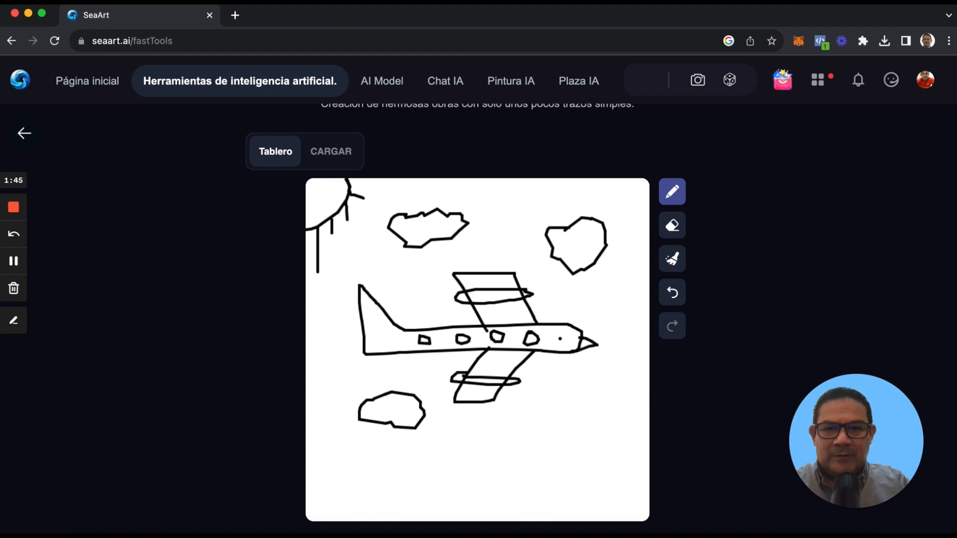
- Enter the prompt "airplane in the sky" for the sketch and generate the images
{"action": "scroll", "coordinate": [573, 369], "scroll_direction": "down", "scroll_amount": 3}
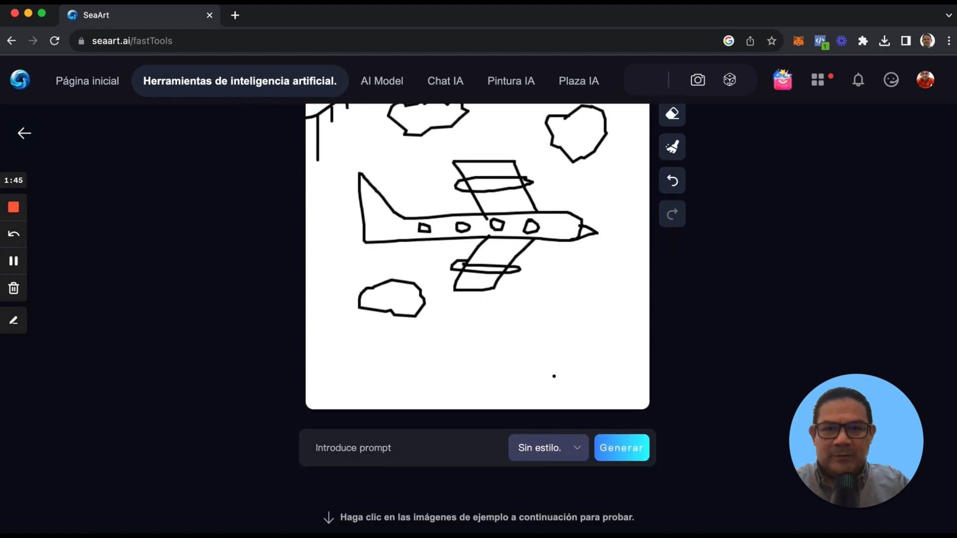
{"action": "scroll", "coordinate": [412, 207], "scroll_direction": "up", "scroll_amount": 2}
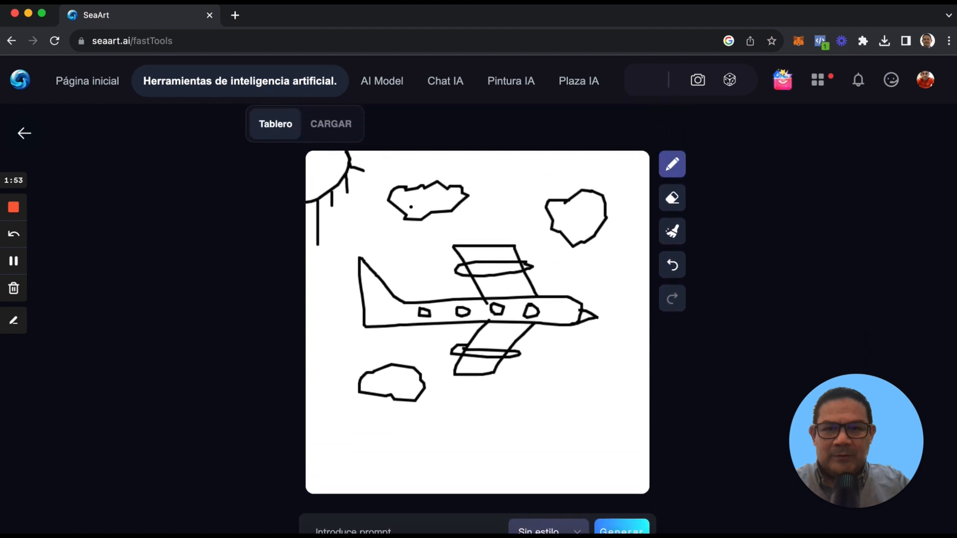
{"action": "scroll", "coordinate": [443, 405], "scroll_direction": "down", "scroll_amount": 1}
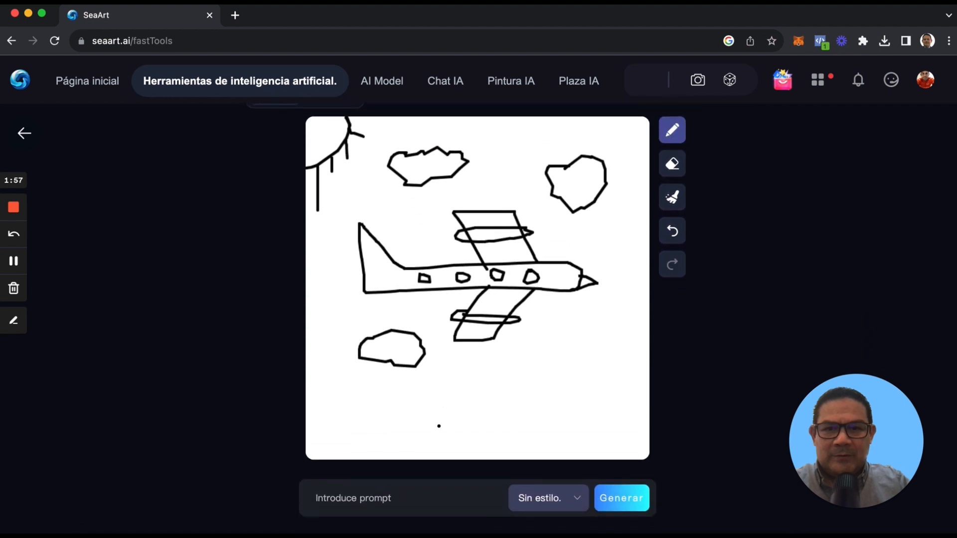
{"action": "left_click", "coordinate": [371, 501]}
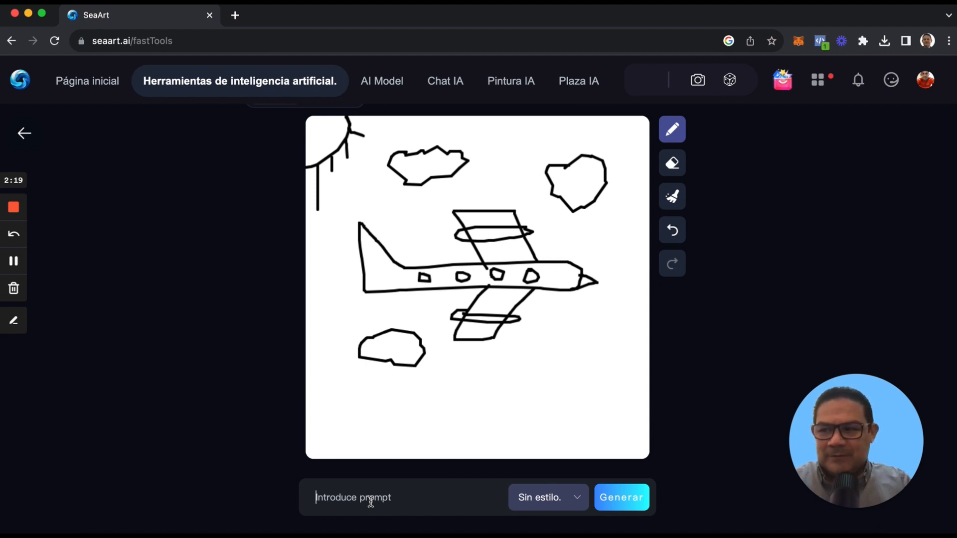
{"action": "type", "text": "air"}
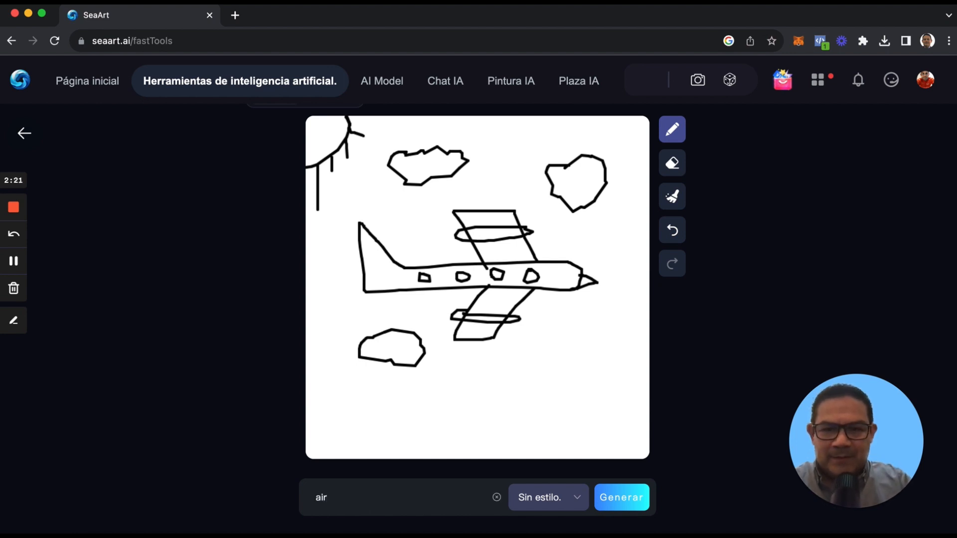
{"action": "type", "text": "plane"}
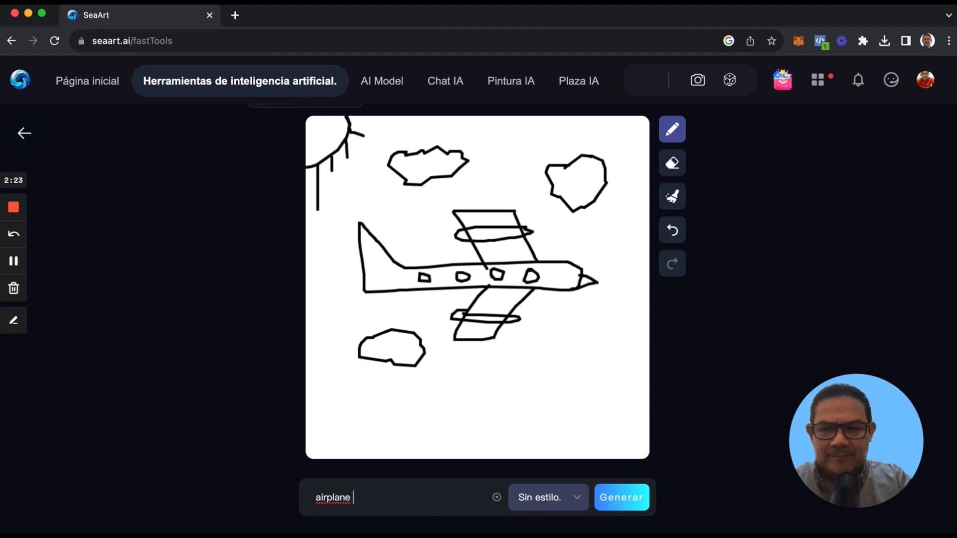
{"action": "type", "text": " in "}
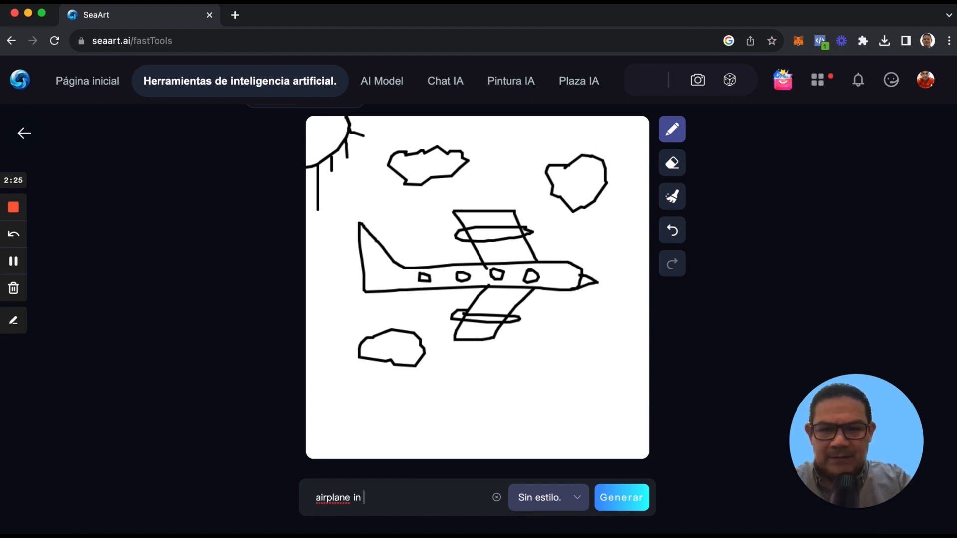
{"action": "type", "text": "the sky"}
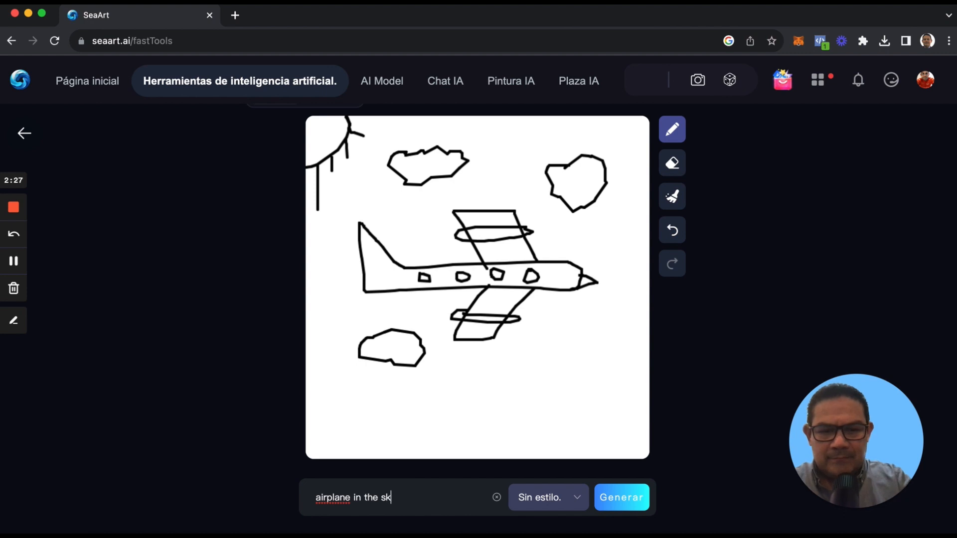
{"action": "left_click", "coordinate": [626, 504]}
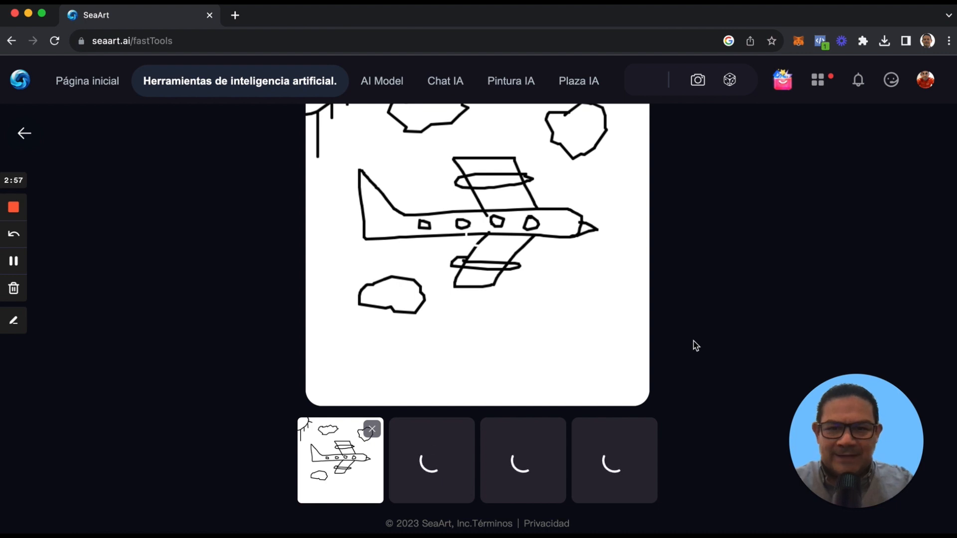
- View each of the three generated airplane images and compare the first one with the original sketch
{"action": "scroll", "coordinate": [695, 329], "scroll_direction": "up", "scroll_amount": 1}
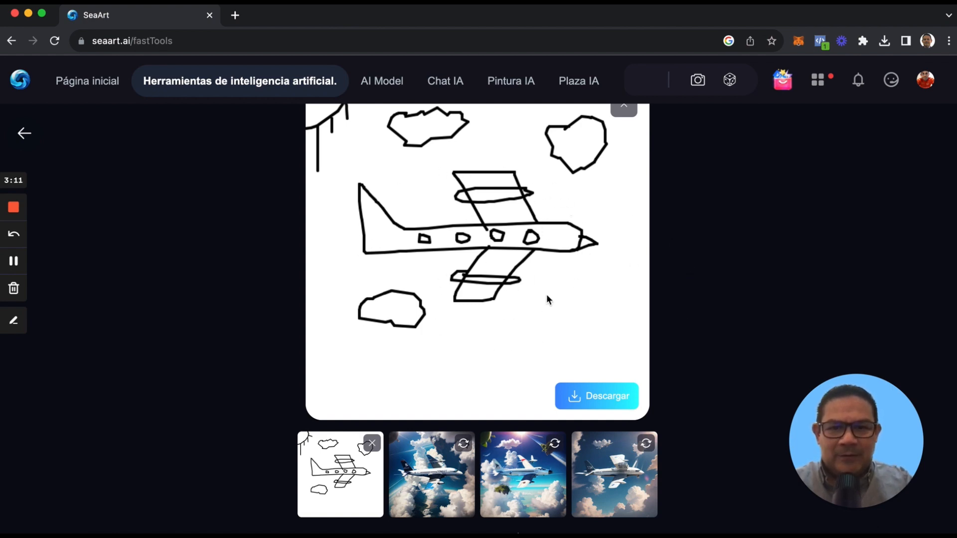
{"action": "left_click", "coordinate": [436, 486]}
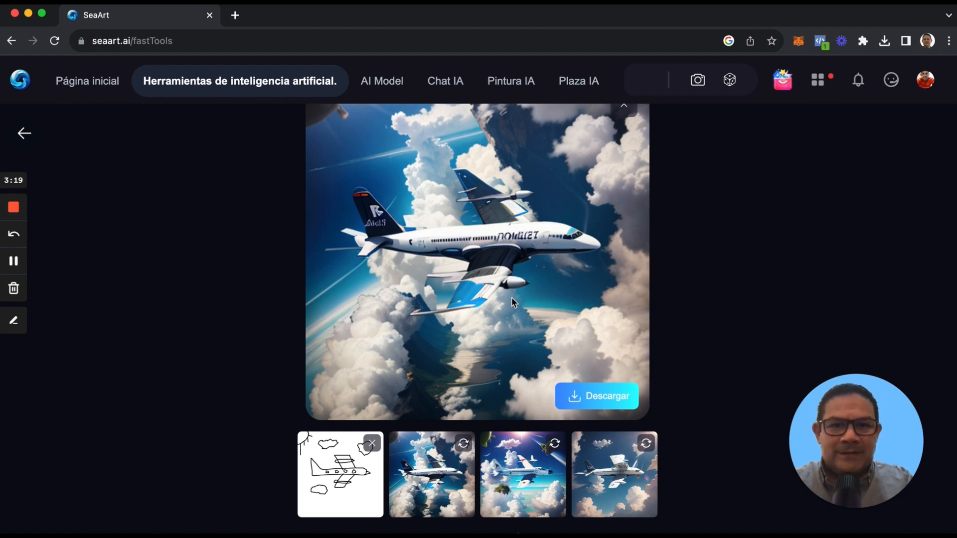
{"action": "left_click", "coordinate": [529, 474]}
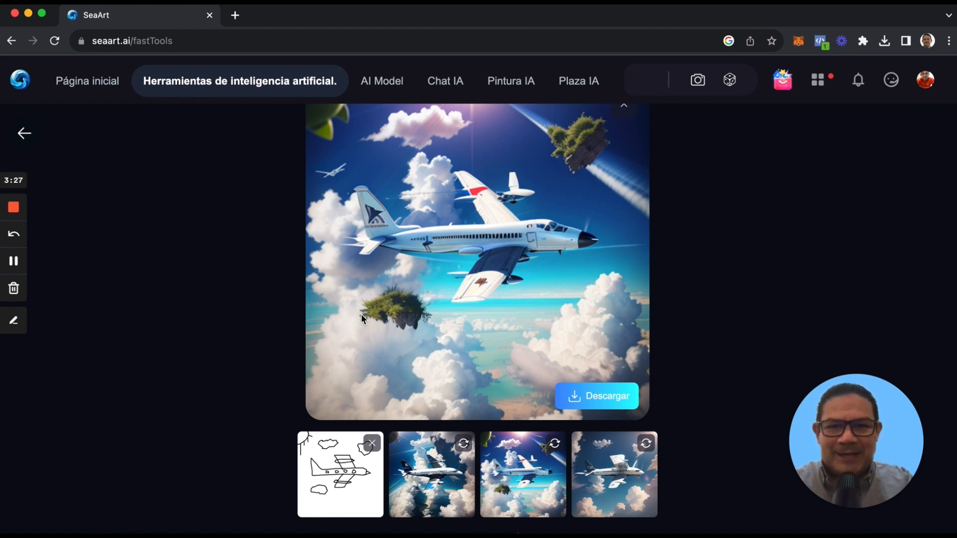
{"action": "left_click", "coordinate": [612, 476]}
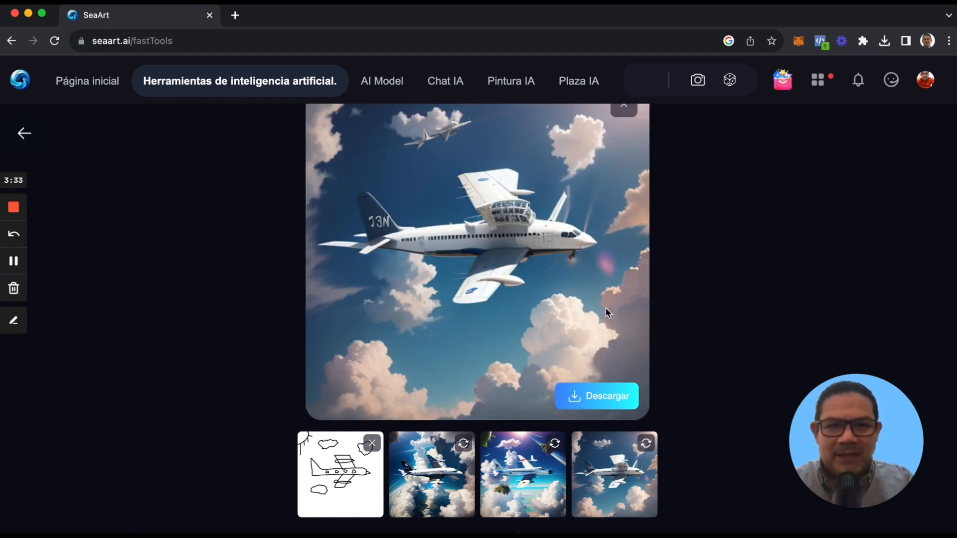
{"action": "left_click", "coordinate": [431, 475]}
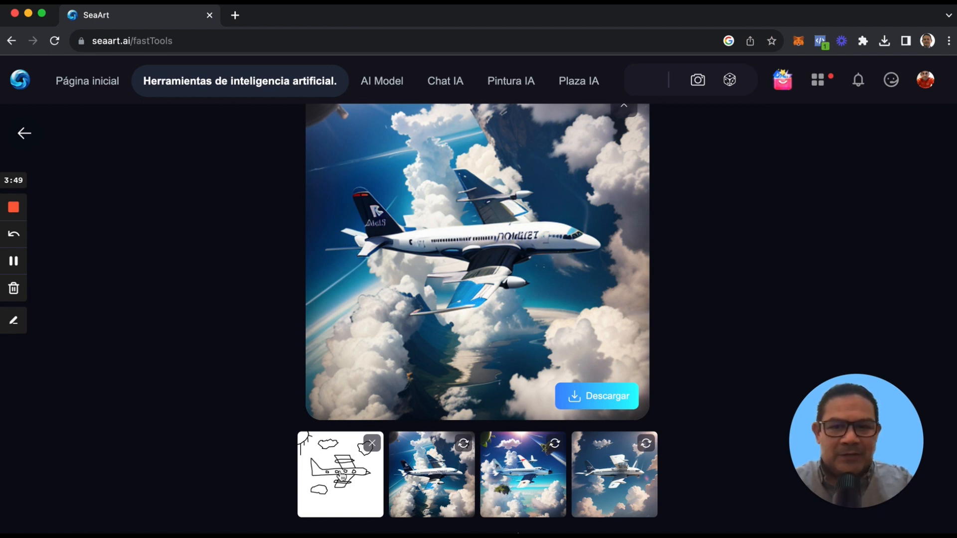
{"action": "left_click", "coordinate": [340, 476]}
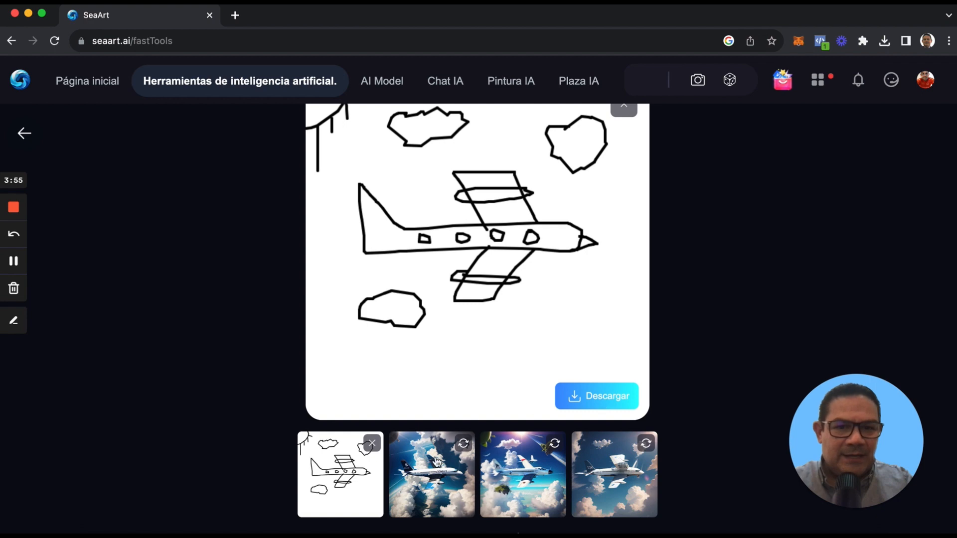
{"action": "left_click", "coordinate": [436, 473]}
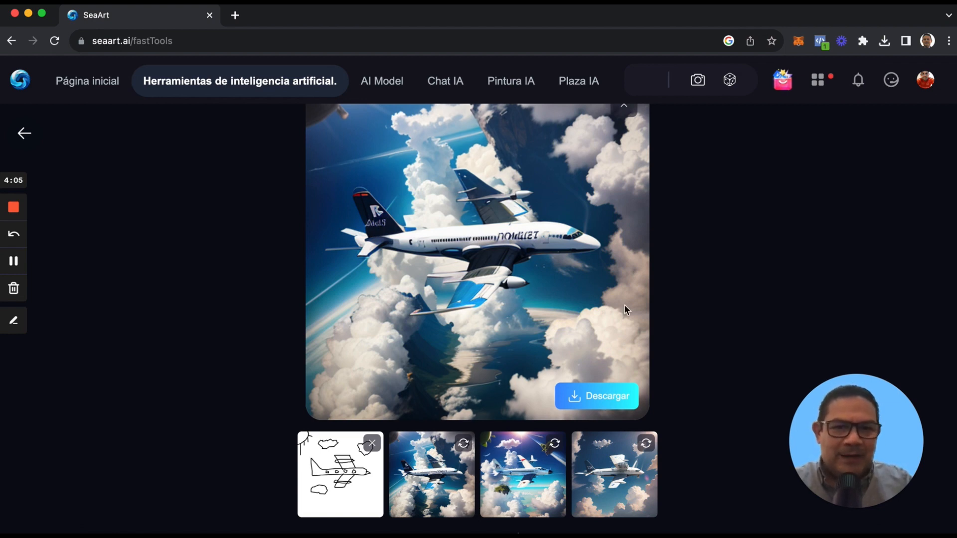
- Clear the airplane sketch from the drawing canvas
{"action": "scroll", "coordinate": [624, 304], "scroll_direction": "up", "scroll_amount": 5}
{"action": "scroll", "coordinate": [625, 311], "scroll_direction": "up", "scroll_amount": 6}
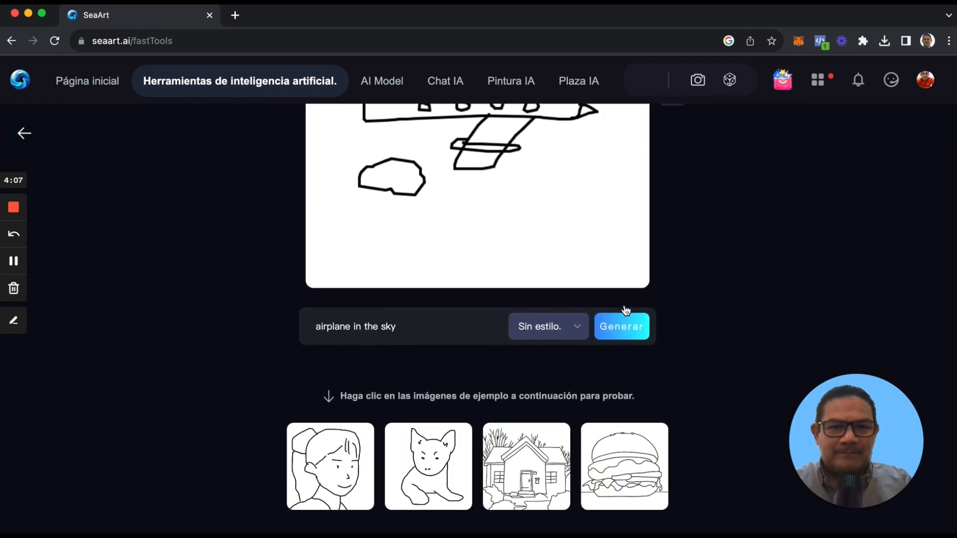
{"action": "scroll", "coordinate": [681, 210], "scroll_direction": "up", "scroll_amount": 4}
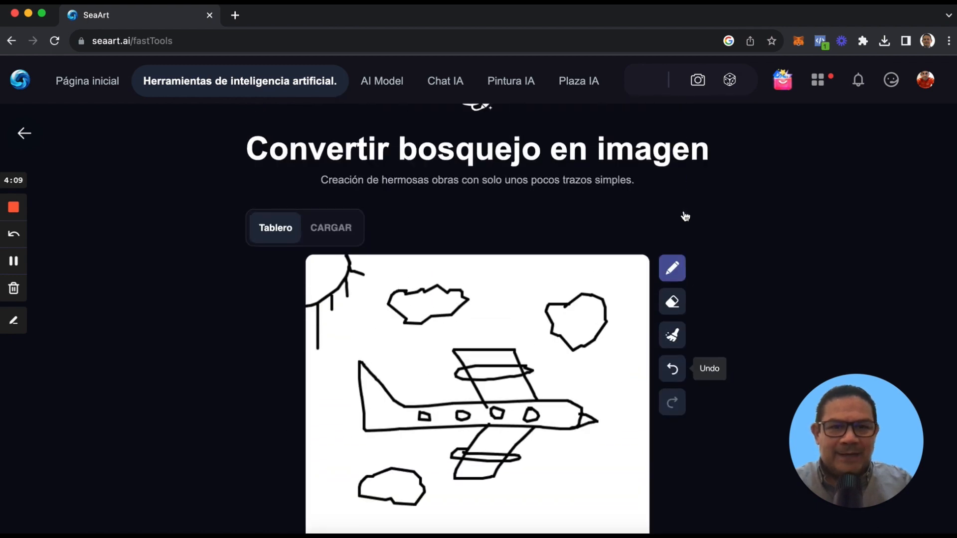
{"action": "left_click", "coordinate": [674, 340]}
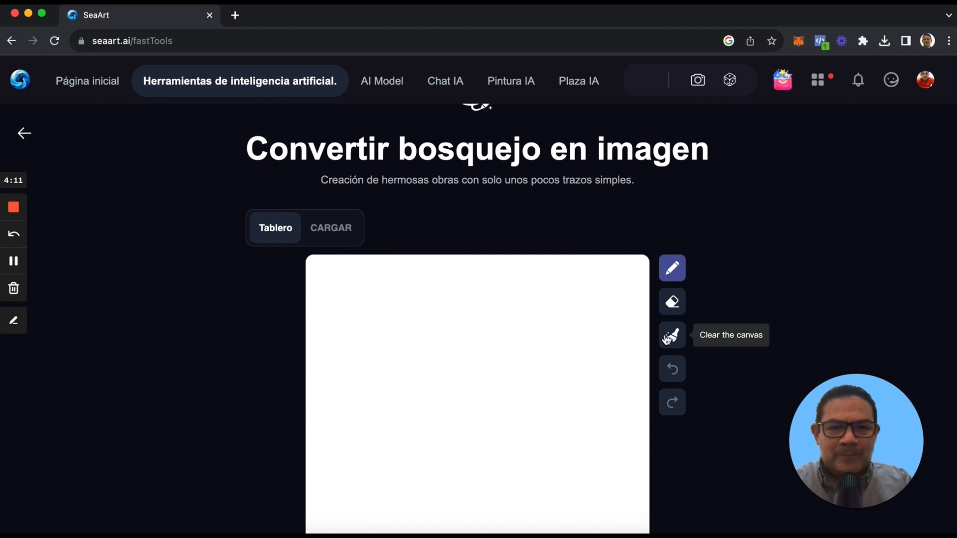
- Draw a burger with a domed top bun, two wavy filling layers, a thin lower layer and a narrow bottom bun
{"action": "scroll", "coordinate": [618, 340], "scroll_direction": "down", "scroll_amount": 1}
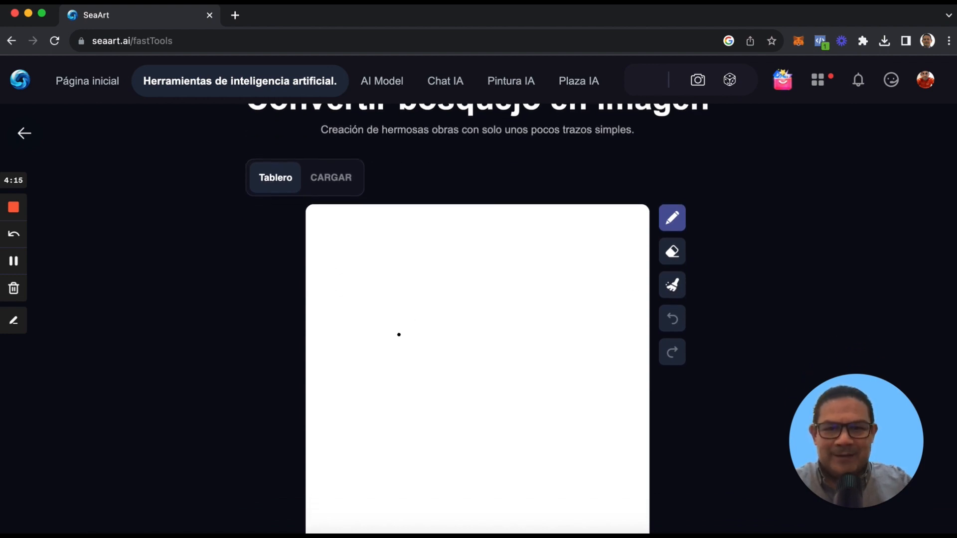
{"action": "mouse_move", "coordinate": [399, 335]}
{"action": "left_mouse_down"}
{"action": "mouse_move", "coordinate": [406, 306]}
{"action": "mouse_move", "coordinate": [438, 273]}
{"action": "mouse_move", "coordinate": [495, 260]}
{"action": "mouse_move", "coordinate": [534, 276]}
{"action": "mouse_move", "coordinate": [552, 329]}
{"action": "mouse_move", "coordinate": [398, 334]}
{"action": "mouse_move", "coordinate": [356, 362]}
{"action": "mouse_move", "coordinate": [543, 363]}
{"action": "mouse_move", "coordinate": [581, 353]}
{"action": "mouse_move", "coordinate": [562, 331]}
{"action": "left_mouse_up"}
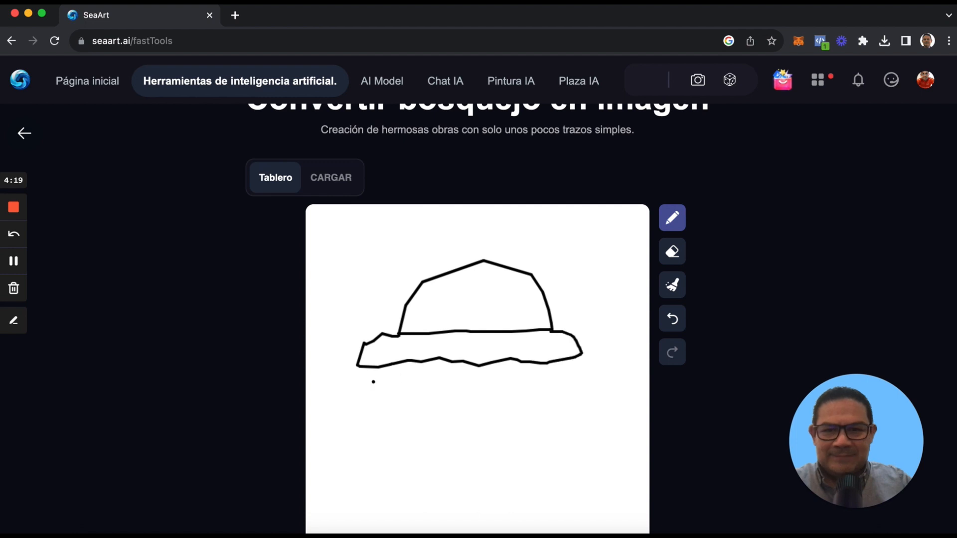
{"action": "mouse_move", "coordinate": [358, 367]}
{"action": "left_mouse_down"}
{"action": "mouse_move", "coordinate": [331, 385]}
{"action": "mouse_move", "coordinate": [330, 395]}
{"action": "mouse_move", "coordinate": [438, 410]}
{"action": "mouse_move", "coordinate": [604, 389]}
{"action": "mouse_move", "coordinate": [604, 370]}
{"action": "mouse_move", "coordinate": [578, 359]}
{"action": "left_mouse_up"}
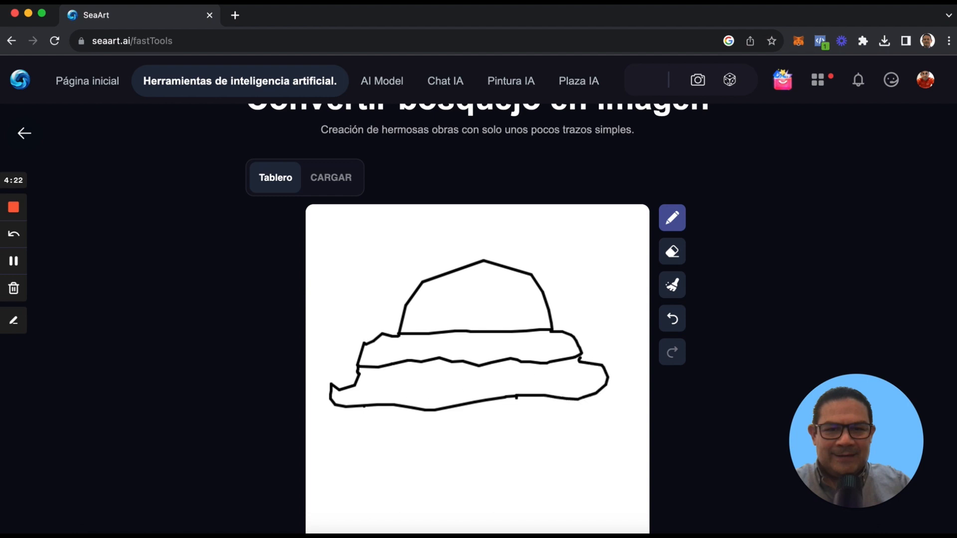
{"action": "mouse_move", "coordinate": [360, 411]}
{"action": "left_mouse_down"}
{"action": "mouse_move", "coordinate": [553, 417]}
{"action": "mouse_move", "coordinate": [590, 396]}
{"action": "left_mouse_up"}
{"action": "mouse_move", "coordinate": [405, 414]}
{"action": "left_mouse_down"}
{"action": "mouse_move", "coordinate": [405, 441]}
{"action": "mouse_move", "coordinate": [531, 446]}
{"action": "mouse_move", "coordinate": [539, 415]}
{"action": "left_mouse_up"}
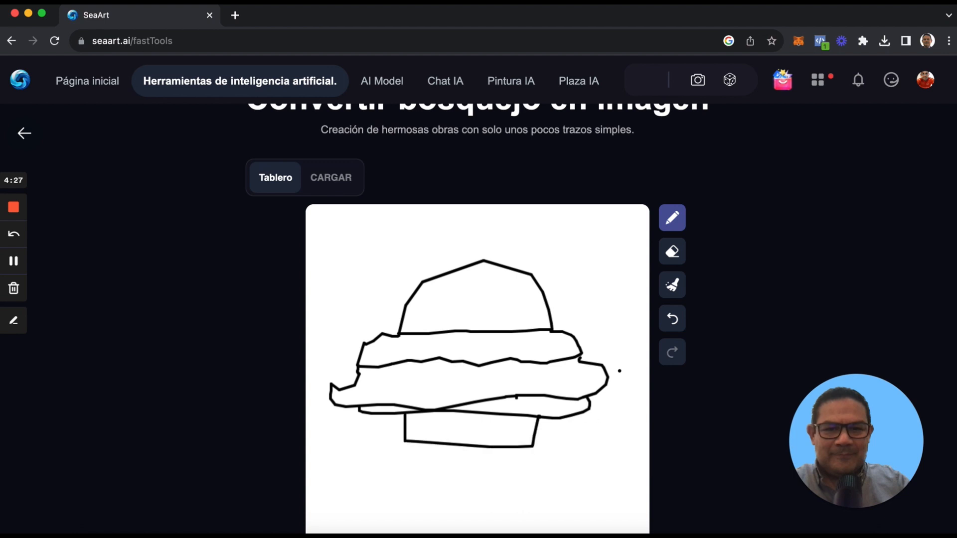
- Replace the prompt with "burger" and generate images from the sketch without a style
{"action": "scroll", "coordinate": [620, 371], "scroll_direction": "down", "scroll_amount": 3}
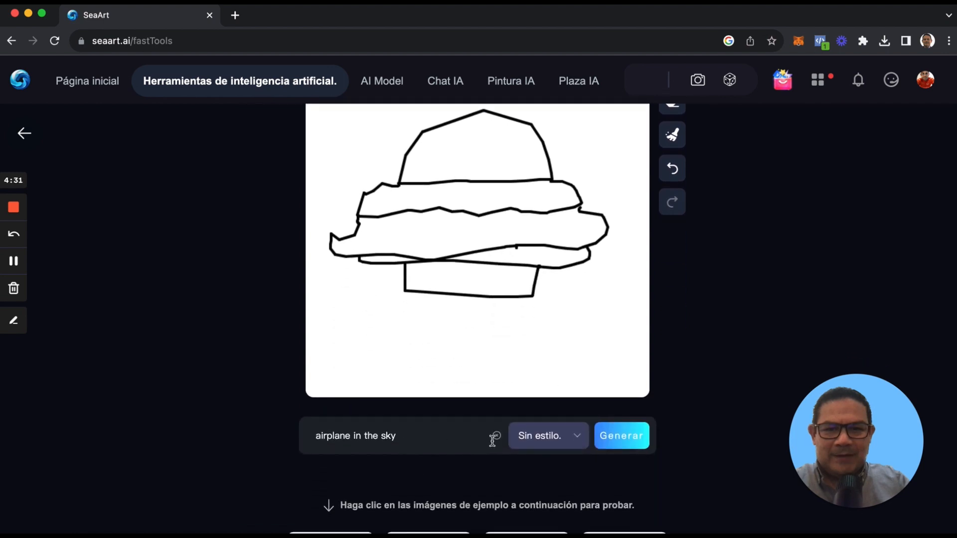
{"action": "left_click", "coordinate": [495, 437]}
{"action": "type", "text": "burger"}
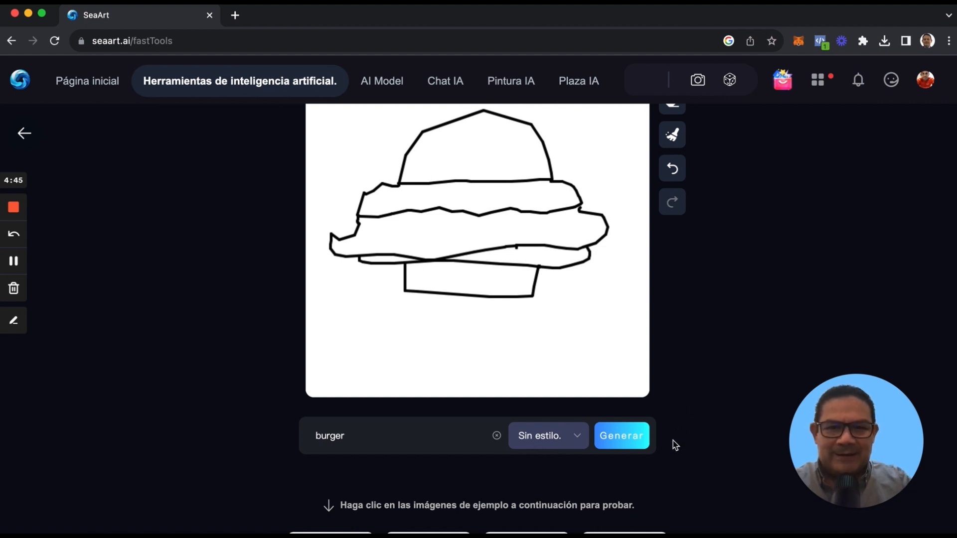
{"action": "left_click", "coordinate": [625, 440]}
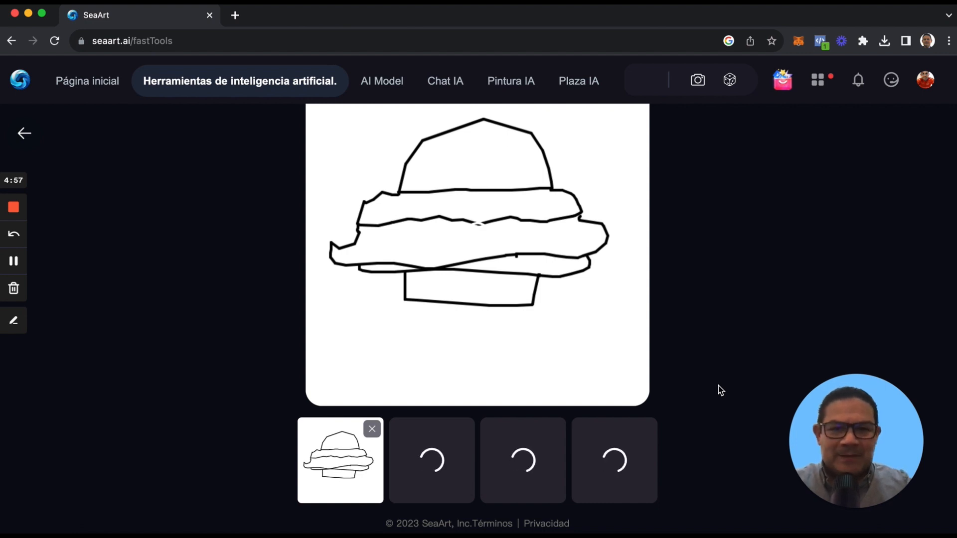
{"action": "scroll", "coordinate": [721, 390], "scroll_direction": "up", "scroll_amount": 3}
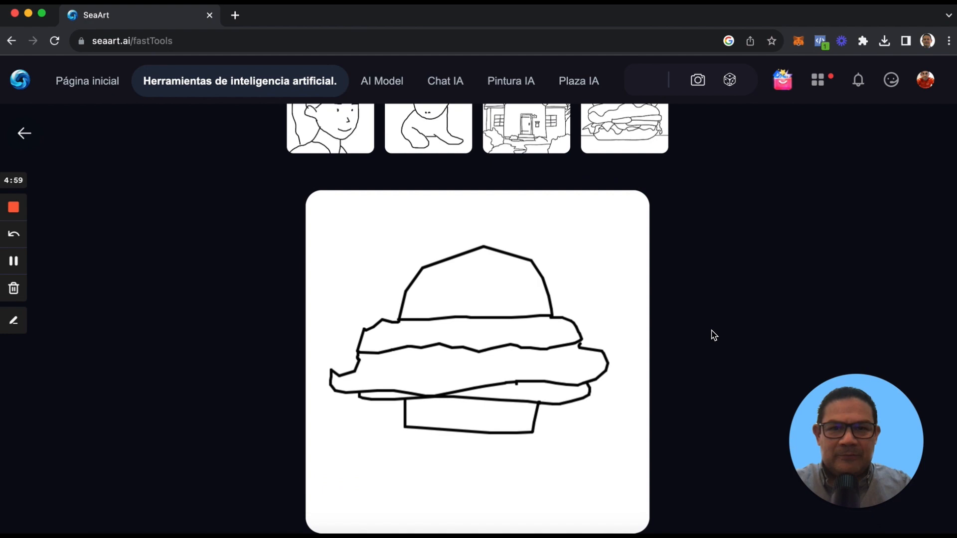
{"action": "scroll", "coordinate": [714, 335], "scroll_direction": "up", "scroll_amount": 4}
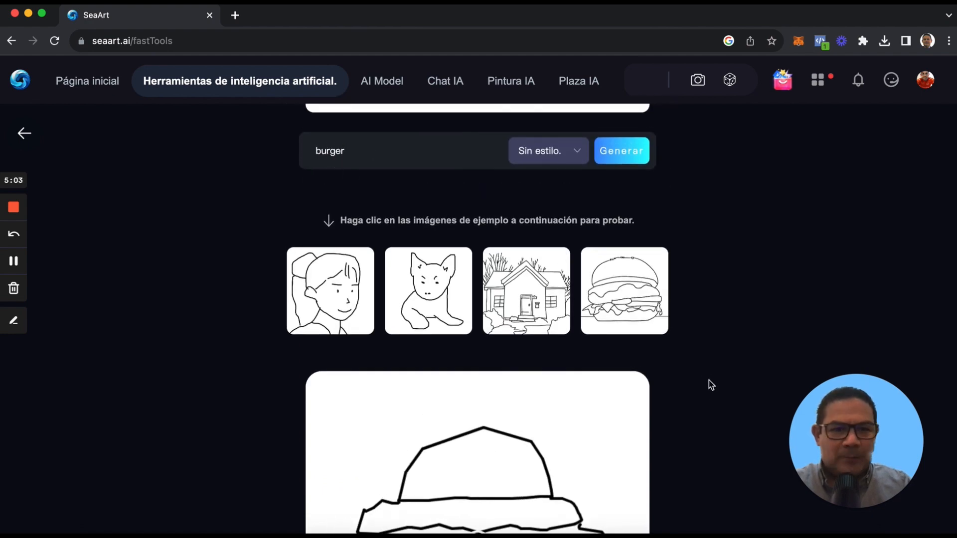
{"action": "scroll", "coordinate": [711, 386], "scroll_direction": "down", "scroll_amount": 5}
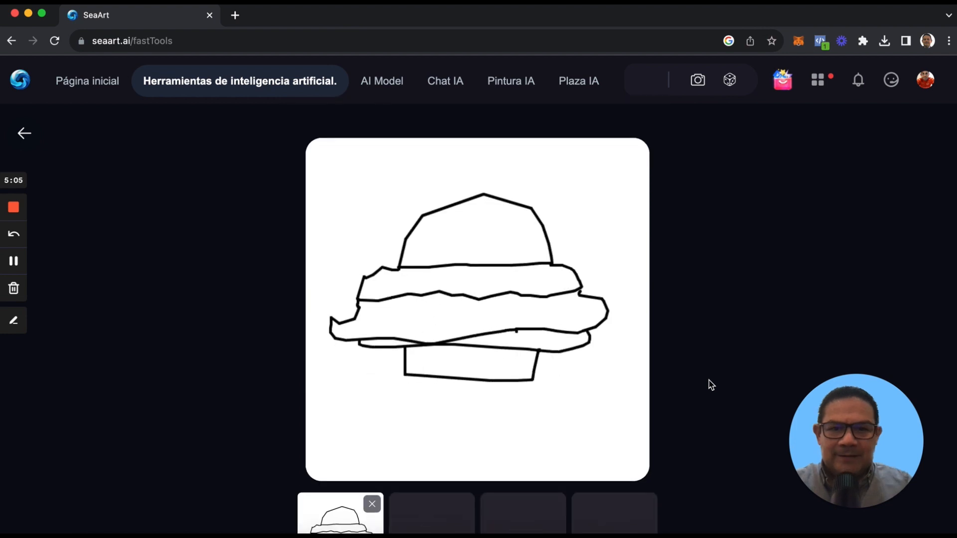
- View each of the three generated burger images and compare them with the original sketch
{"action": "scroll", "coordinate": [711, 385], "scroll_direction": "down", "scroll_amount": 1}
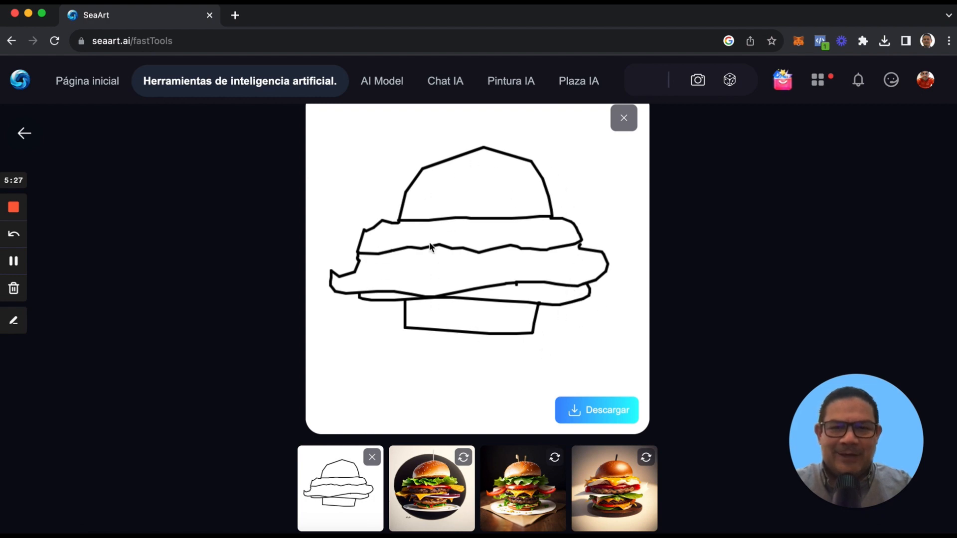
{"action": "left_click", "coordinate": [431, 498]}
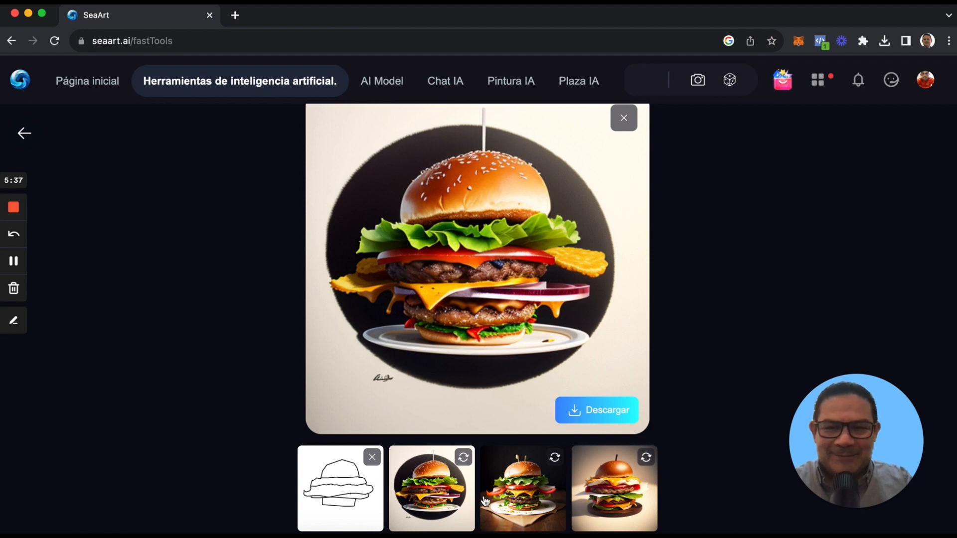
{"action": "left_click", "coordinate": [524, 508]}
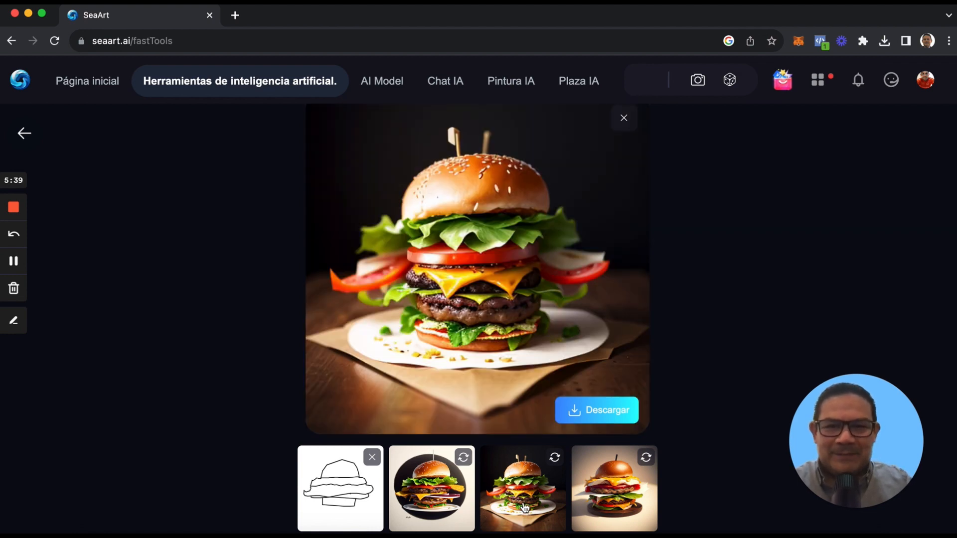
{"action": "left_click", "coordinate": [627, 501]}
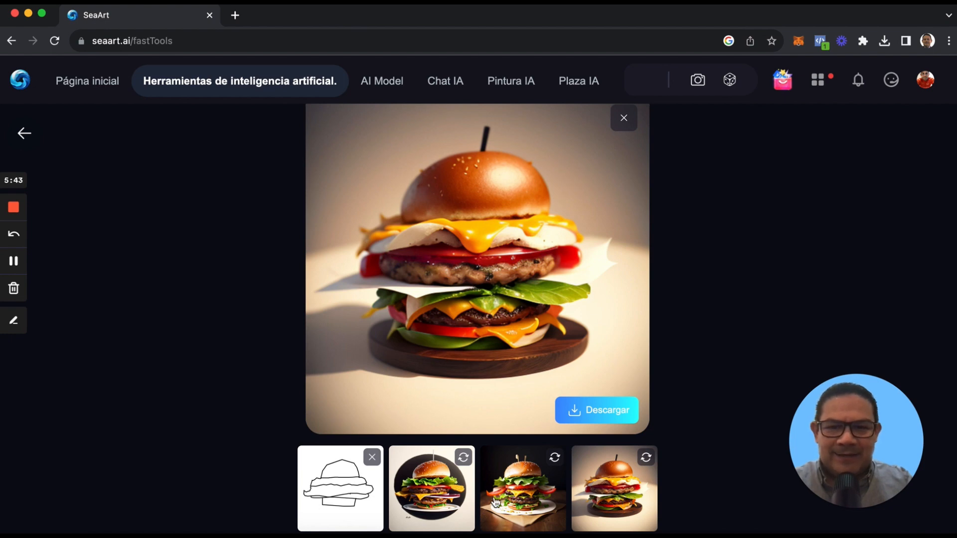
{"action": "left_click", "coordinate": [534, 504]}
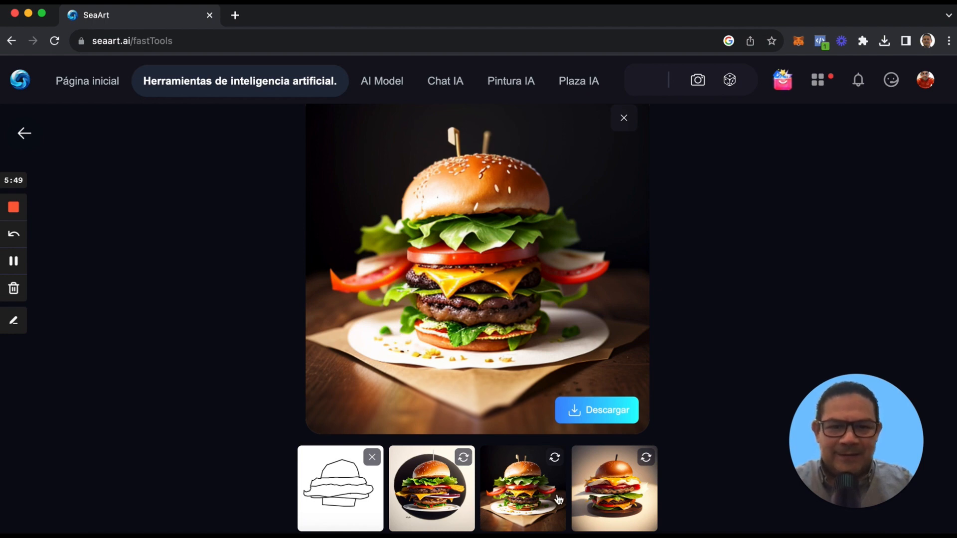
{"action": "left_click", "coordinate": [352, 493]}
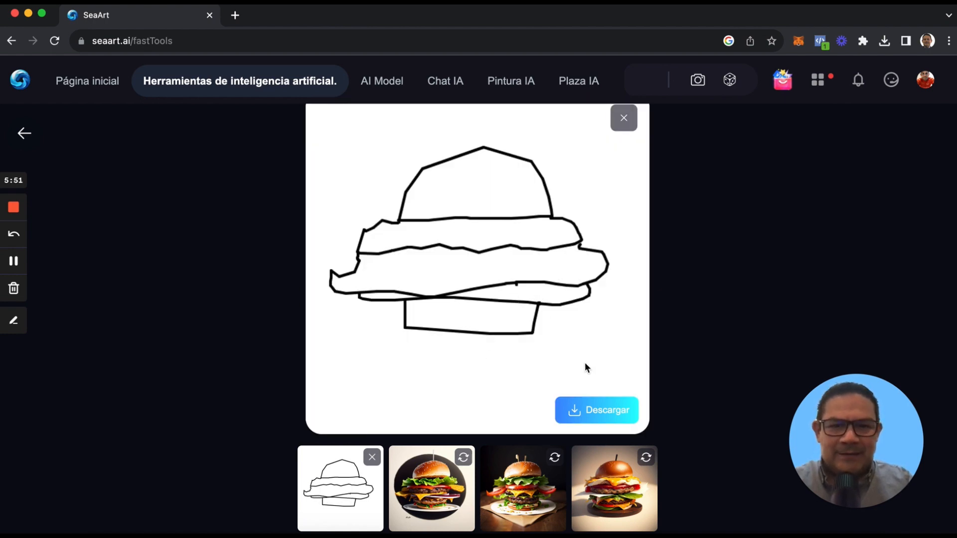
{"action": "left_click", "coordinate": [445, 481]}
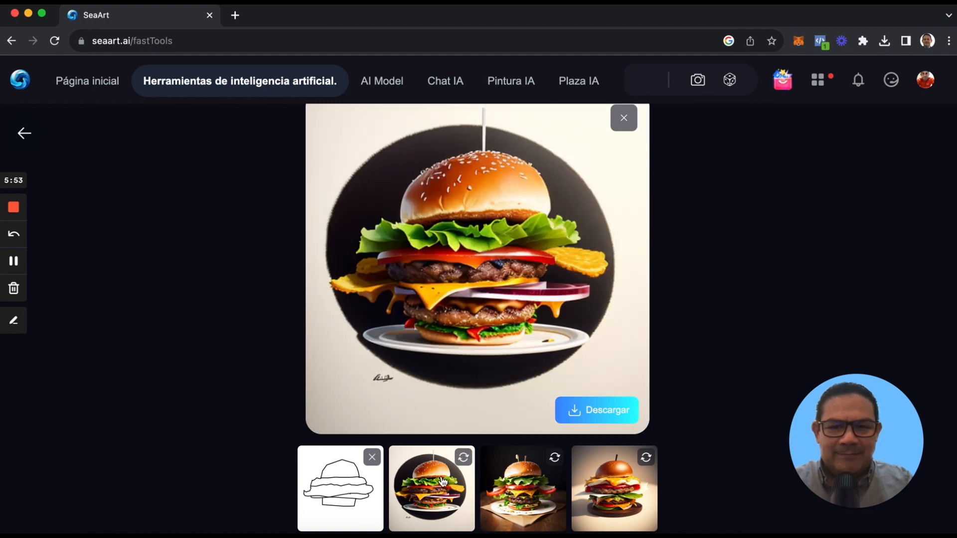
{"action": "left_click", "coordinate": [527, 487]}
{"action": "left_click", "coordinate": [611, 493]}
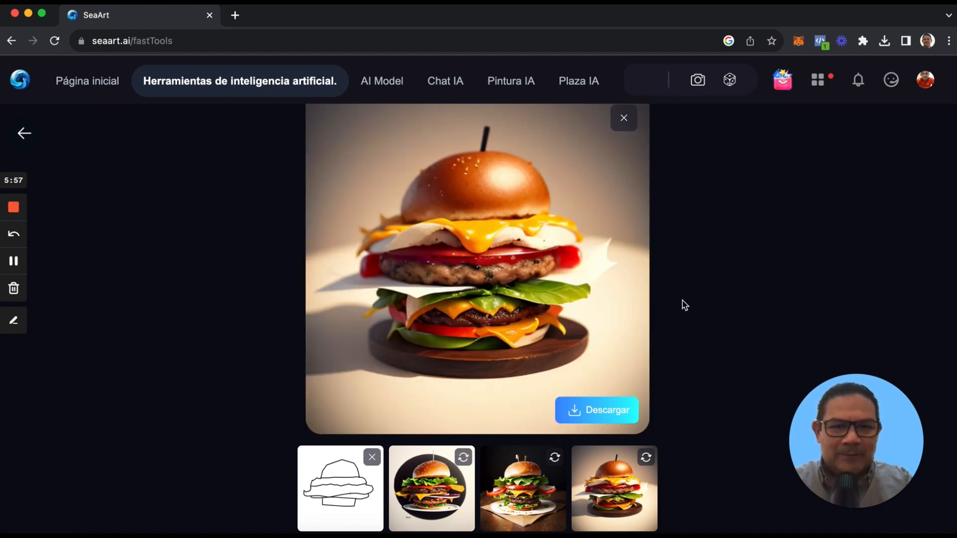
- Clear the burger sketch from the drawing canvas
{"action": "scroll", "coordinate": [685, 306], "scroll_direction": "up", "scroll_amount": 10}
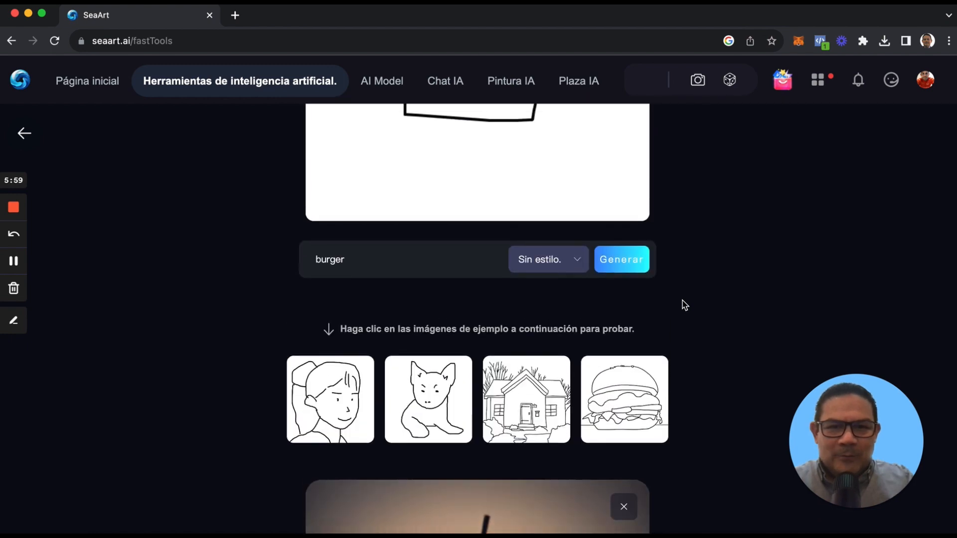
{"action": "scroll", "coordinate": [685, 305], "scroll_direction": "up", "scroll_amount": 4}
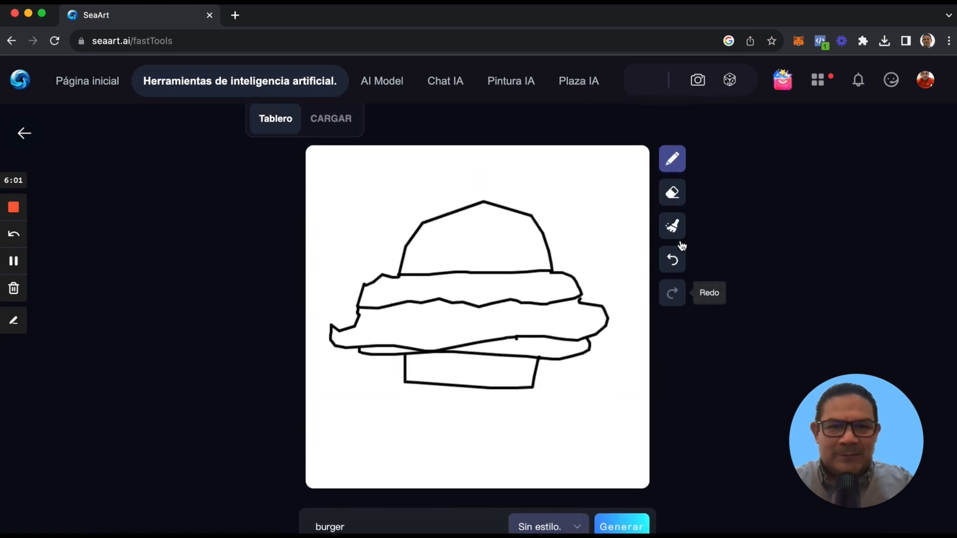
{"action": "left_click", "coordinate": [674, 227]}
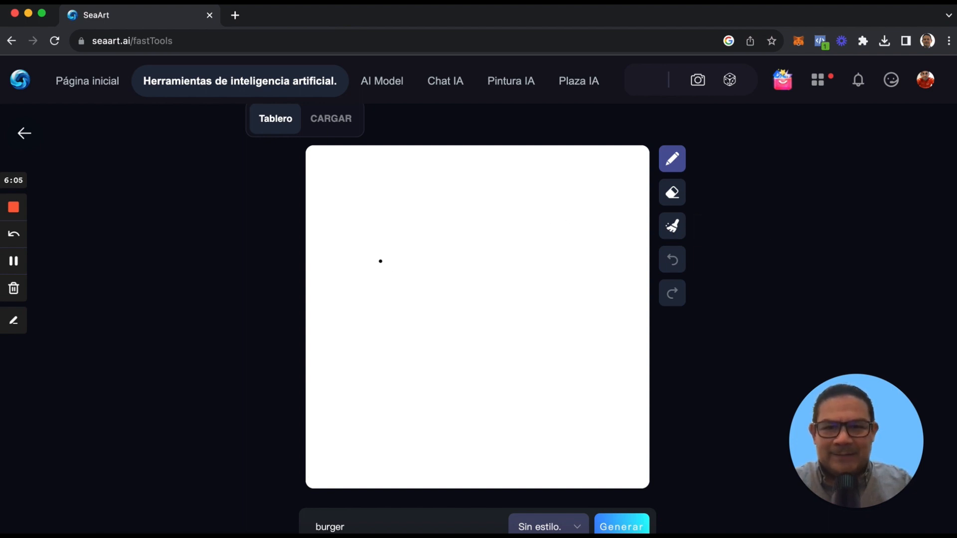
- Draw a diagonal bus seen from the front corner, with a long roof, a front face and three side windows
{"action": "mouse_move", "coordinate": [371, 284]}
{"action": "left_mouse_down"}
{"action": "mouse_move", "coordinate": [530, 181]}
{"action": "mouse_move", "coordinate": [557, 214]}
{"action": "mouse_move", "coordinate": [426, 302]}
{"action": "mouse_move", "coordinate": [405, 313]}
{"action": "mouse_move", "coordinate": [371, 285]}
{"action": "mouse_move", "coordinate": [371, 365]}
{"action": "mouse_move", "coordinate": [408, 365]}
{"action": "mouse_move", "coordinate": [406, 314]}
{"action": "mouse_move", "coordinate": [418, 343]}
{"action": "mouse_move", "coordinate": [451, 326]}
{"action": "mouse_move", "coordinate": [447, 306]}
{"action": "mouse_move", "coordinate": [414, 319]}
{"action": "left_mouse_up"}
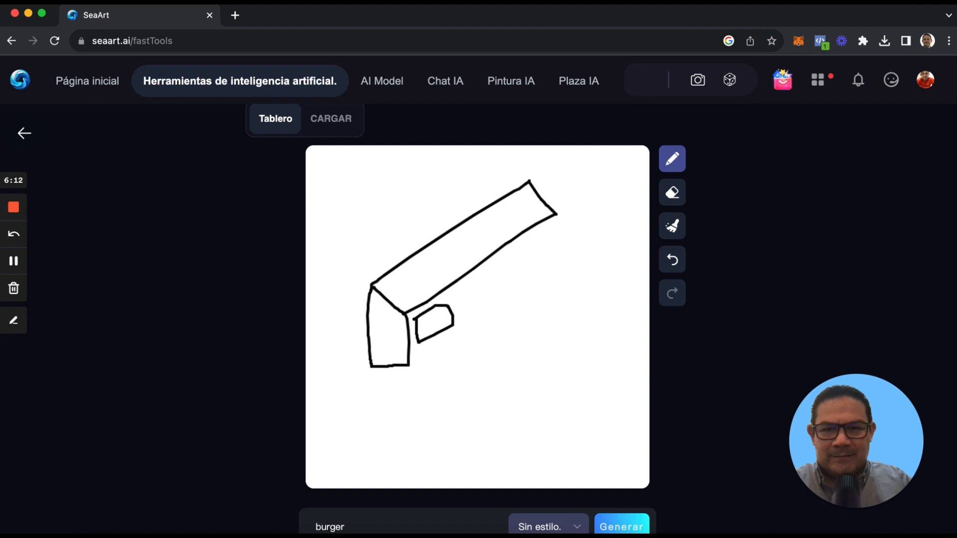
{"action": "mouse_move", "coordinate": [454, 292]}
{"action": "left_mouse_down"}
{"action": "mouse_move", "coordinate": [456, 310]}
{"action": "mouse_move", "coordinate": [502, 283]}
{"action": "mouse_move", "coordinate": [474, 277]}
{"action": "mouse_move", "coordinate": [457, 290]}
{"action": "left_mouse_up"}
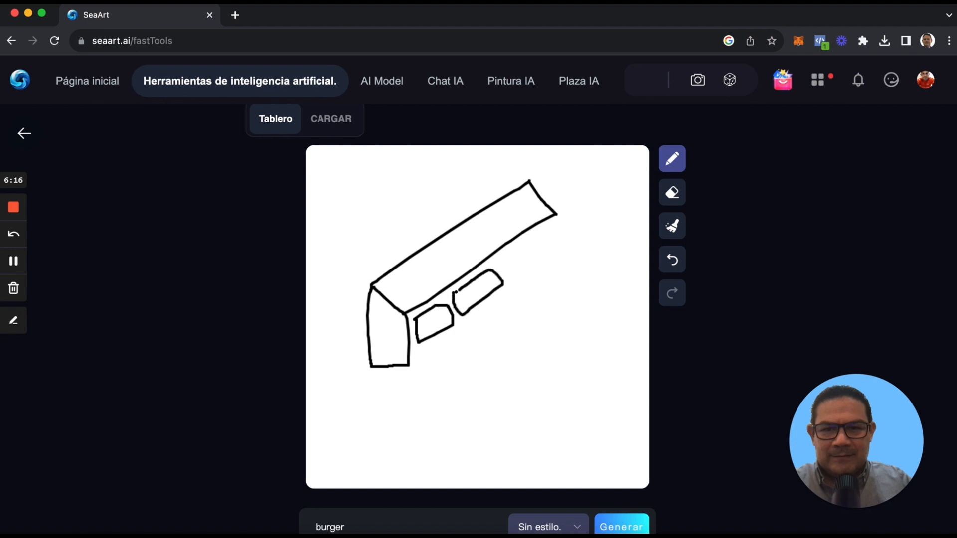
{"action": "mouse_move", "coordinate": [504, 258]}
{"action": "left_mouse_down"}
{"action": "mouse_move", "coordinate": [513, 274]}
{"action": "mouse_move", "coordinate": [551, 251]}
{"action": "mouse_move", "coordinate": [546, 226]}
{"action": "mouse_move", "coordinate": [502, 258]}
{"action": "left_mouse_up"}
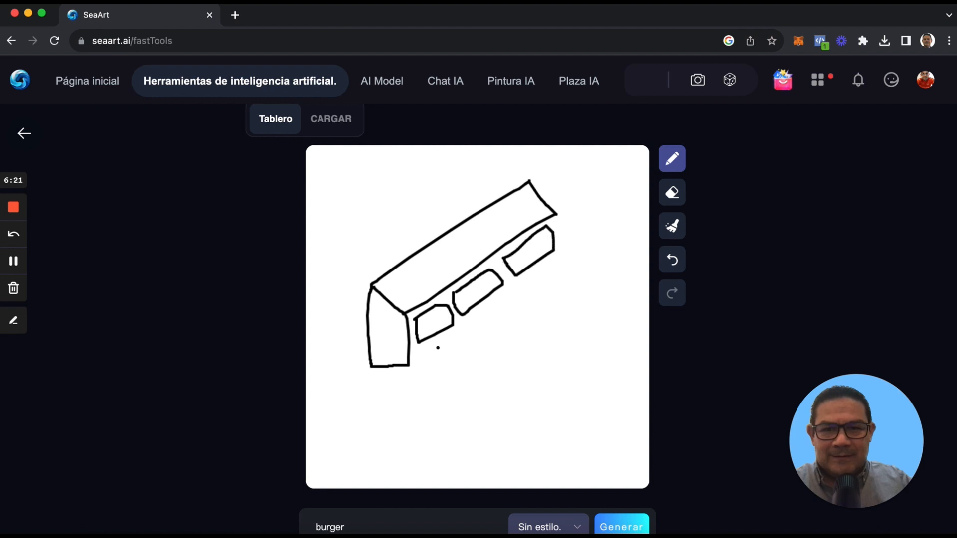
- Close the bus body with thick lower and rear edges, and add a front window and a bumper
{"action": "mouse_move", "coordinate": [425, 357]}
{"action": "left_mouse_down"}
{"action": "mouse_move", "coordinate": [560, 280]}
{"action": "mouse_move", "coordinate": [573, 258]}
{"action": "mouse_move", "coordinate": [430, 357]}
{"action": "left_mouse_up"}
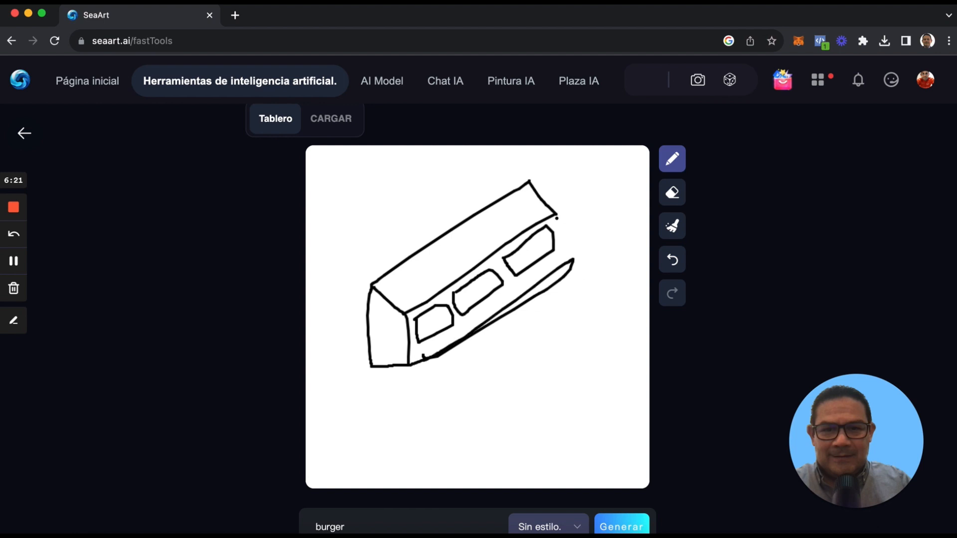
{"action": "left_click_drag", "start_coordinate": [557, 216], "coordinate": [574, 261]}
{"action": "mouse_move", "coordinate": [525, 287]}
{"action": "left_mouse_down"}
{"action": "mouse_move", "coordinate": [412, 360]}
{"action": "mouse_move", "coordinate": [568, 269]}
{"action": "mouse_move", "coordinate": [414, 359]}
{"action": "left_mouse_up"}
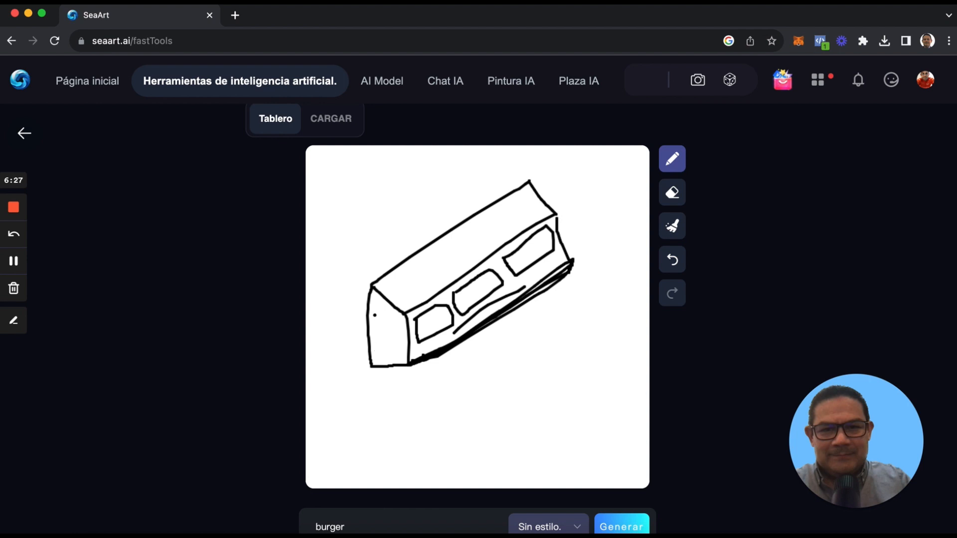
{"action": "mouse_move", "coordinate": [375, 315]}
{"action": "left_mouse_down"}
{"action": "mouse_move", "coordinate": [375, 346]}
{"action": "mouse_move", "coordinate": [398, 344]}
{"action": "mouse_move", "coordinate": [397, 319]}
{"action": "mouse_move", "coordinate": [375, 314]}
{"action": "left_mouse_up"}
{"action": "mouse_move", "coordinate": [371, 357]}
{"action": "left_mouse_down"}
{"action": "mouse_move", "coordinate": [404, 370]}
{"action": "mouse_move", "coordinate": [359, 364]}
{"action": "mouse_move", "coordinate": [402, 366]}
{"action": "left_mouse_up"}
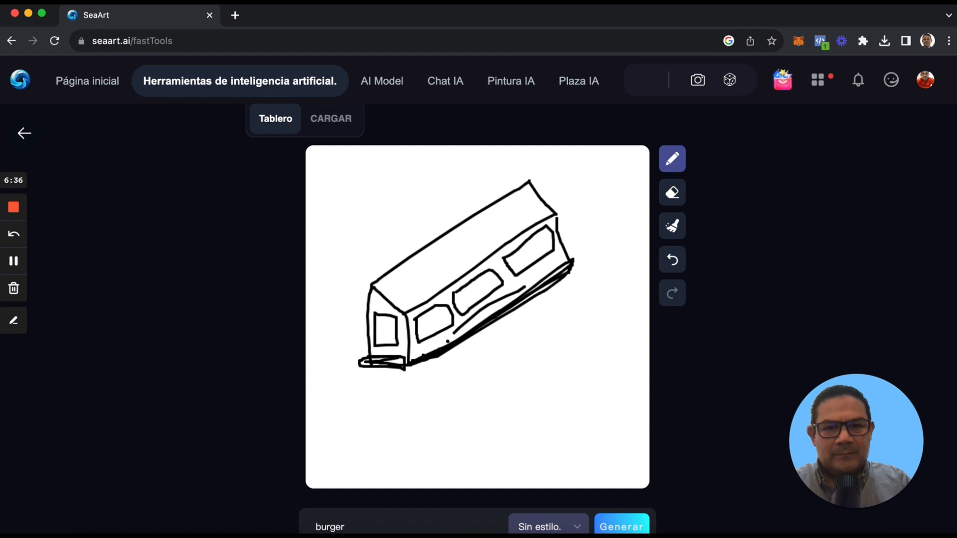
- Draw a front and a rear wheel with hubs and spokes under the side of the bus
{"action": "mouse_move", "coordinate": [434, 362]}
{"action": "left_mouse_down"}
{"action": "mouse_move", "coordinate": [456, 375]}
{"action": "mouse_move", "coordinate": [468, 359]}
{"action": "mouse_move", "coordinate": [444, 342]}
{"action": "mouse_move", "coordinate": [456, 359]}
{"action": "left_mouse_up"}
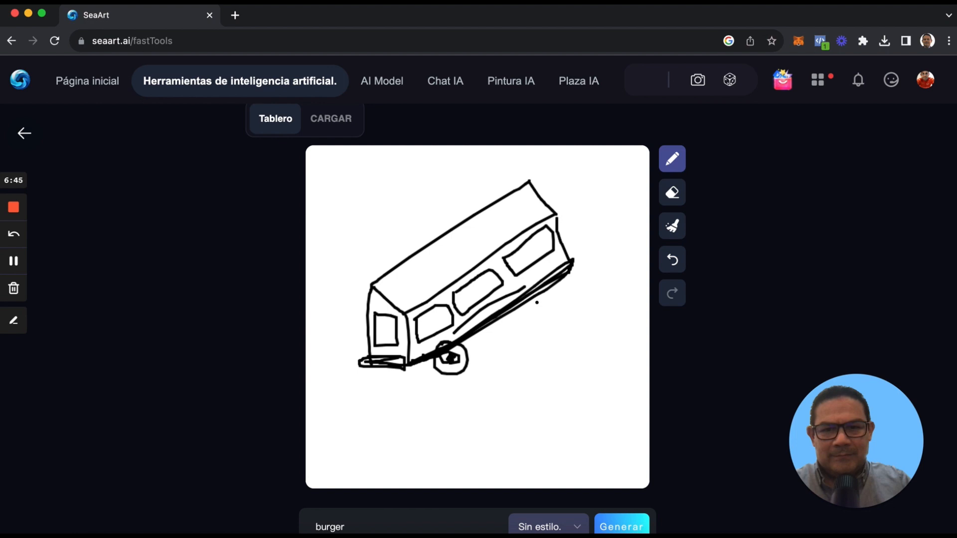
{"action": "mouse_move", "coordinate": [541, 294]}
{"action": "left_mouse_down"}
{"action": "mouse_move", "coordinate": [527, 318]}
{"action": "mouse_move", "coordinate": [558, 308]}
{"action": "mouse_move", "coordinate": [532, 294]}
{"action": "mouse_move", "coordinate": [537, 326]}
{"action": "mouse_move", "coordinate": [557, 302]}
{"action": "mouse_move", "coordinate": [540, 303]}
{"action": "mouse_move", "coordinate": [547, 312]}
{"action": "left_mouse_up"}
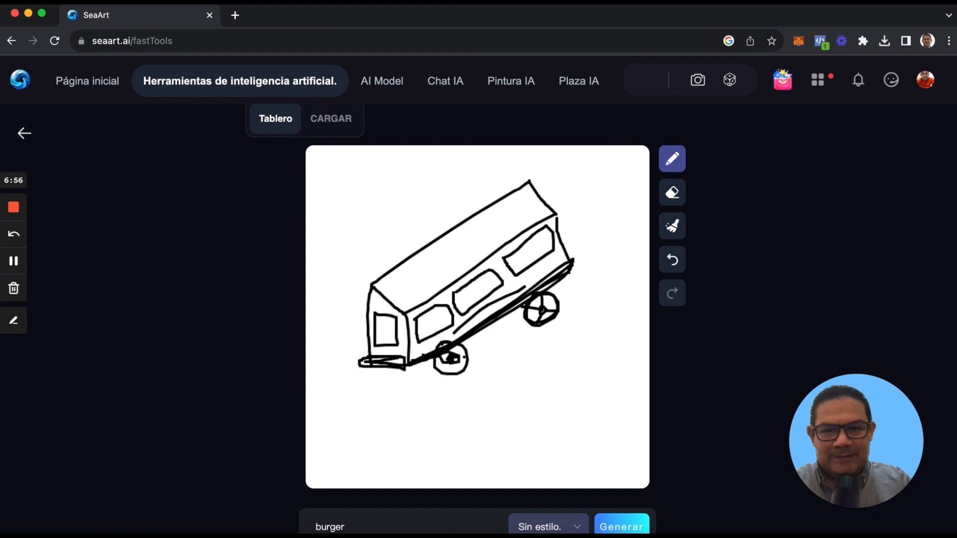
{"action": "left_click_drag", "start_coordinate": [454, 363], "coordinate": [454, 372]}
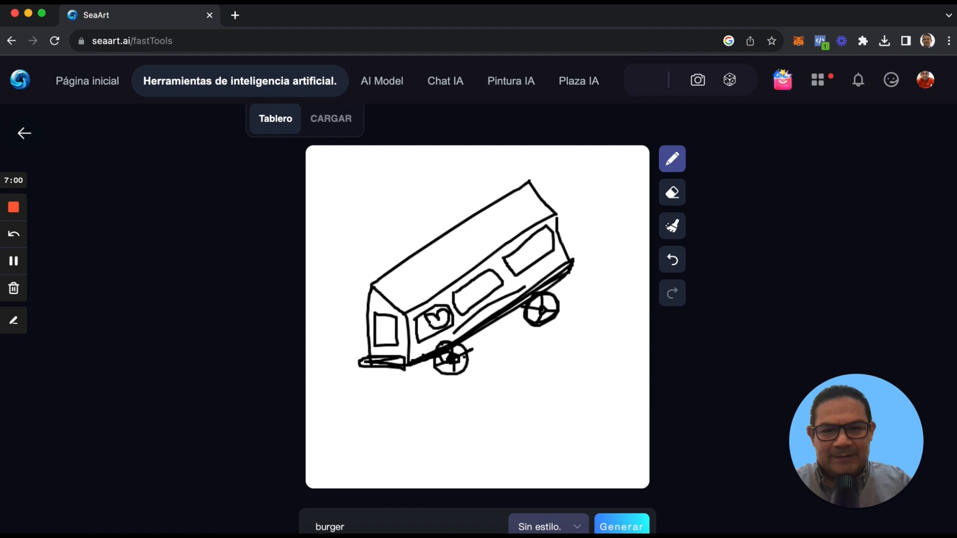
- Draw simple passenger faces in the first two side windows of the bus
{"action": "triple_click", "coordinate": [330, 526]}
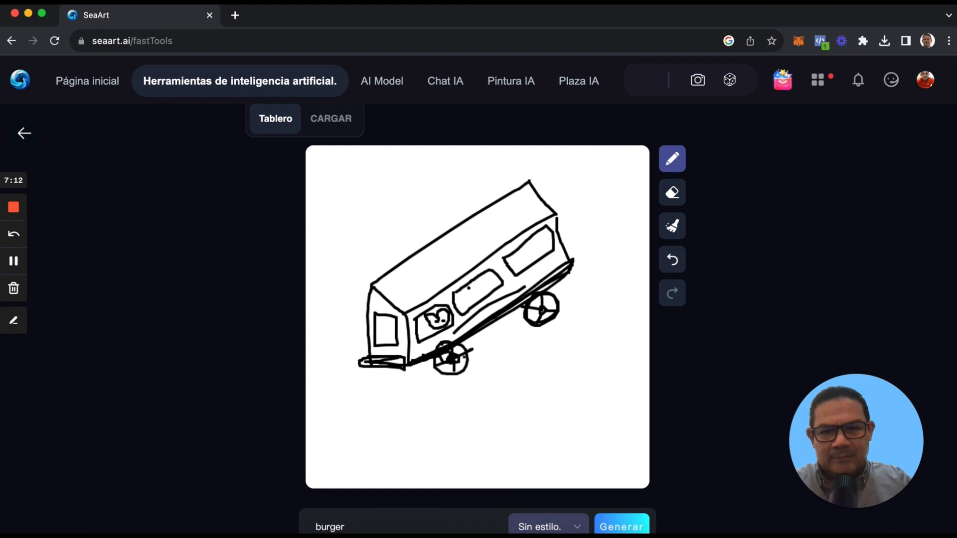
{"action": "mouse_move", "coordinate": [474, 289]}
{"action": "left_mouse_down"}
{"action": "mouse_move", "coordinate": [463, 307]}
{"action": "mouse_move", "coordinate": [481, 303]}
{"action": "mouse_move", "coordinate": [490, 277]}
{"action": "left_mouse_up"}
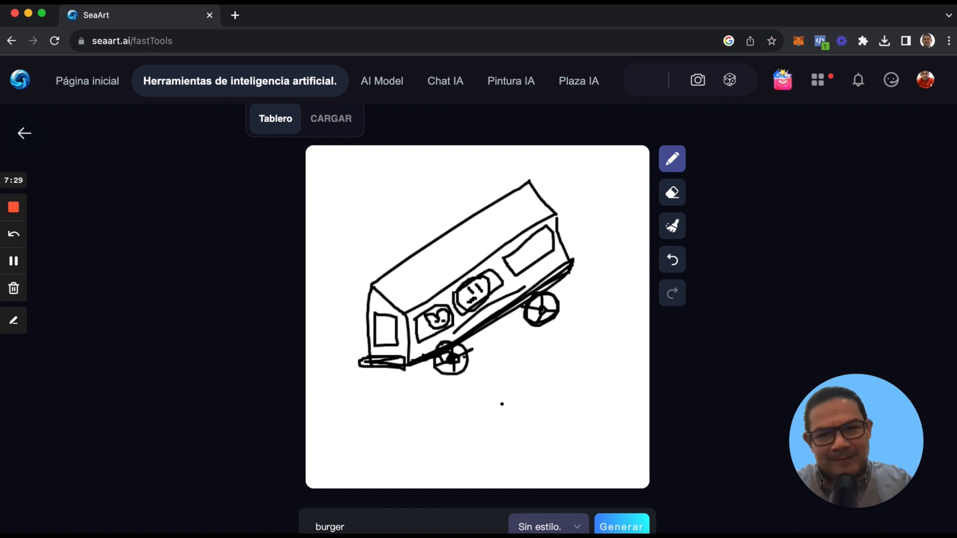
- Replace the prompt with "school bus with animals" and generate images from the bus sketch
{"action": "scroll", "coordinate": [499, 423], "scroll_direction": "down", "scroll_amount": 3}
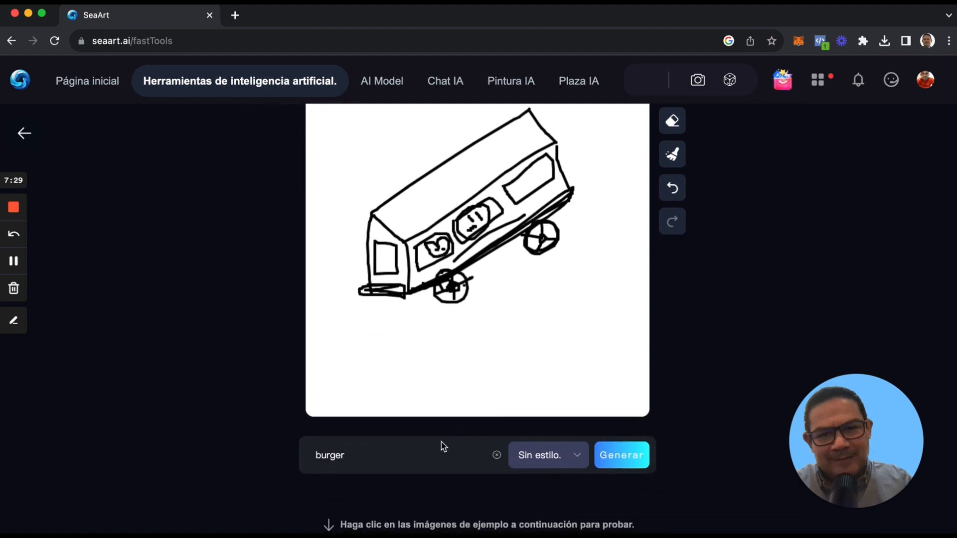
{"action": "left_click", "coordinate": [372, 457]}
{"action": "left_click", "coordinate": [497, 456]}
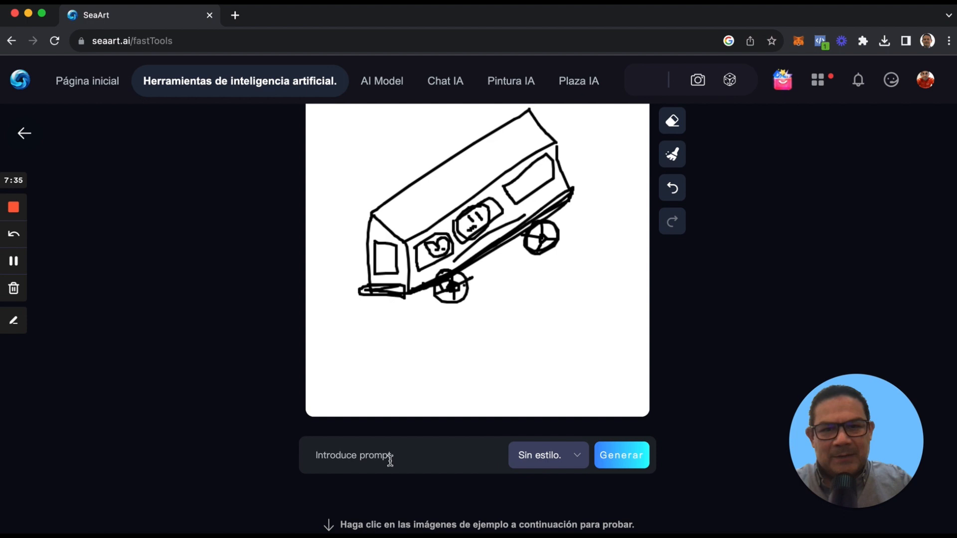
{"action": "type", "text": "sc"}
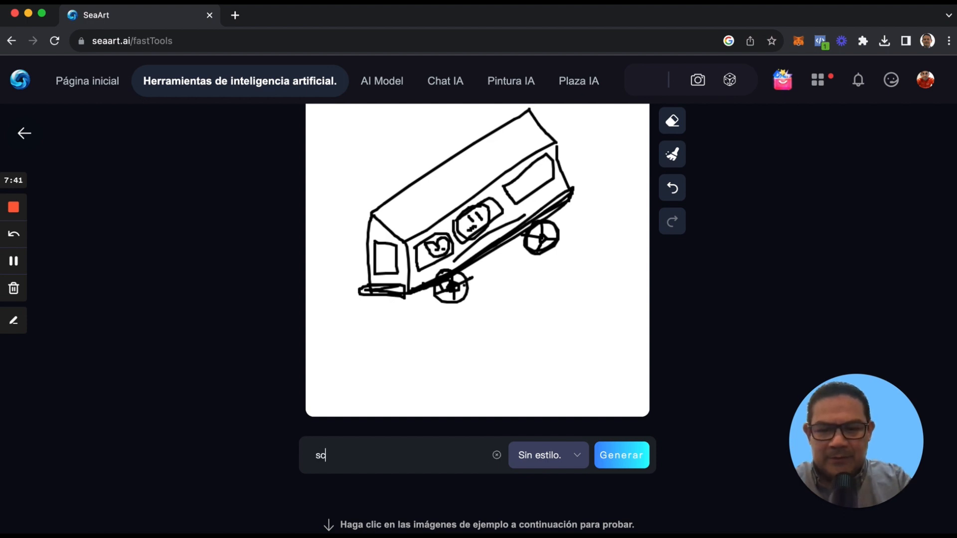
{"action": "type", "text": "hool"}
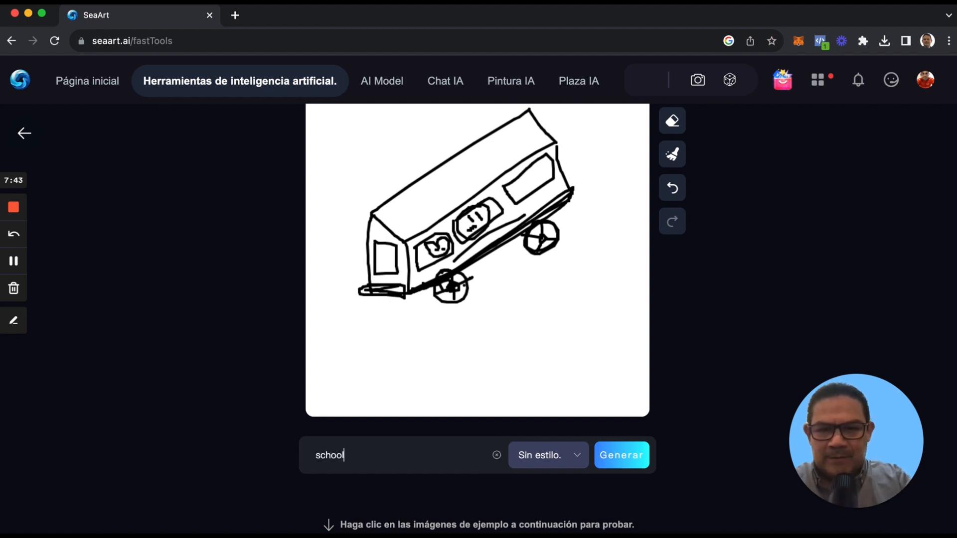
{"action": "type", "text": " bus w"}
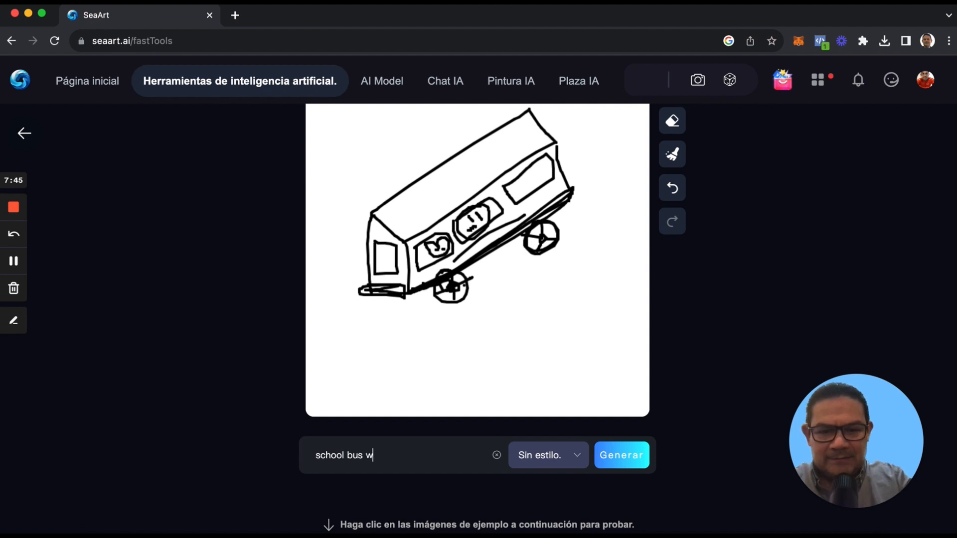
{"action": "type", "text": "ith ani"}
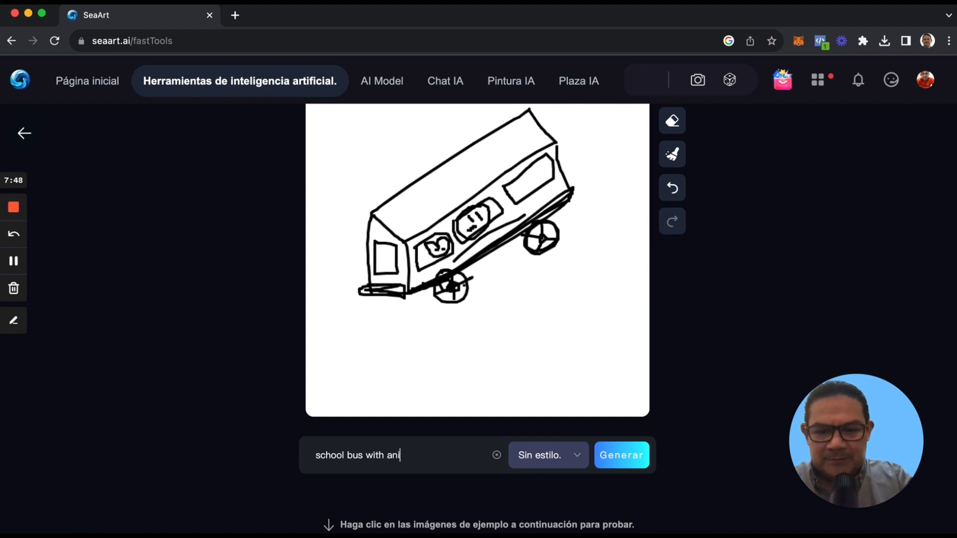
{"action": "type", "text": "mals"}
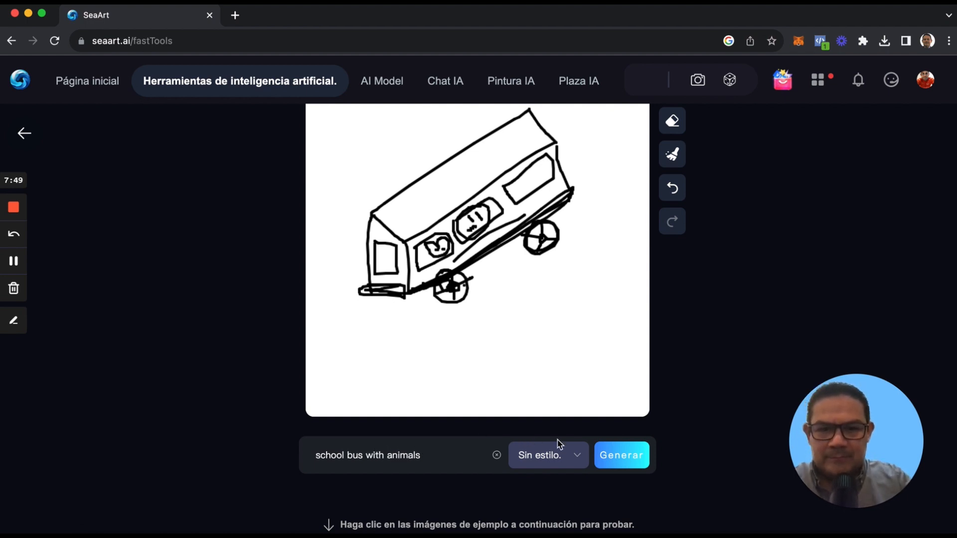
{"action": "left_click", "coordinate": [632, 465]}
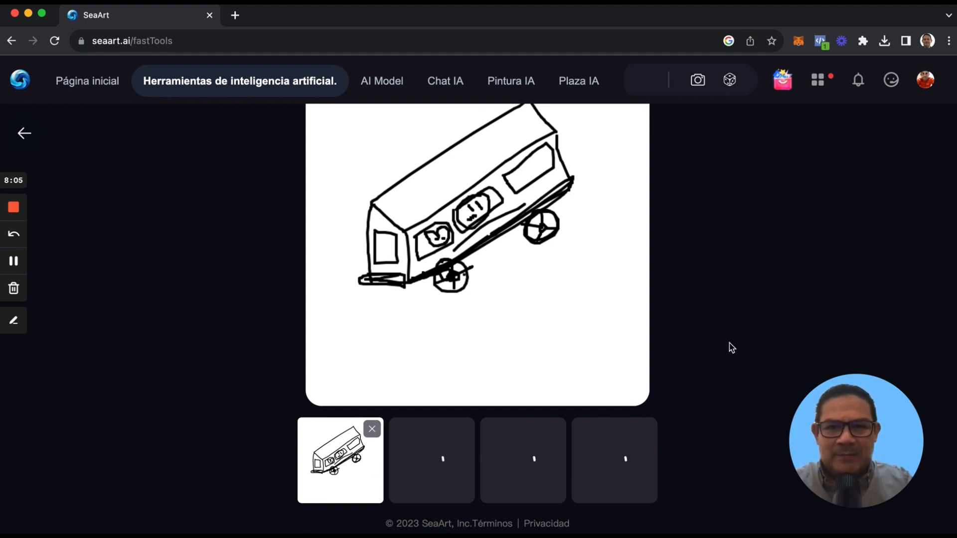
- Examine each generated school bus image in the large preview and compare them with the original sketch
{"action": "scroll", "coordinate": [700, 269], "scroll_direction": "up", "scroll_amount": 4}
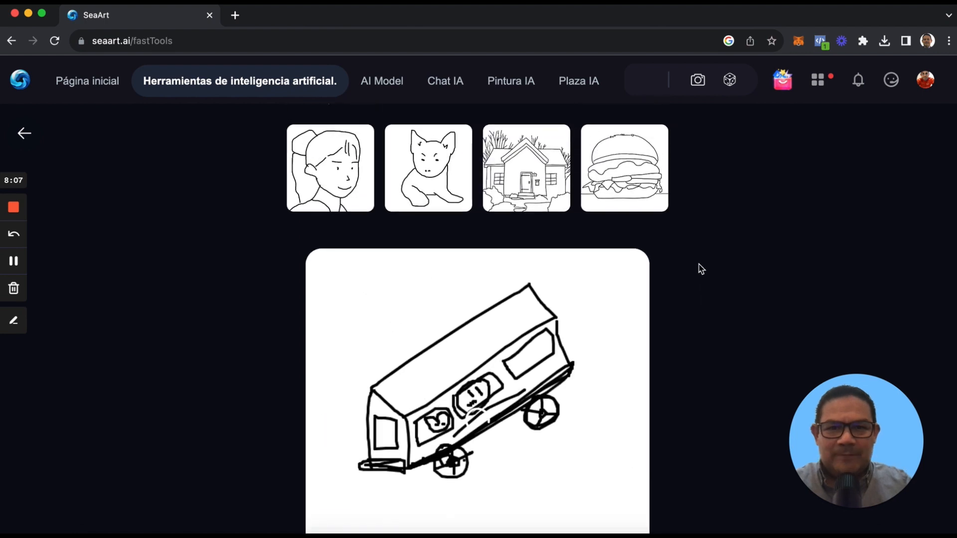
{"action": "scroll", "coordinate": [700, 269], "scroll_direction": "up", "scroll_amount": 3}
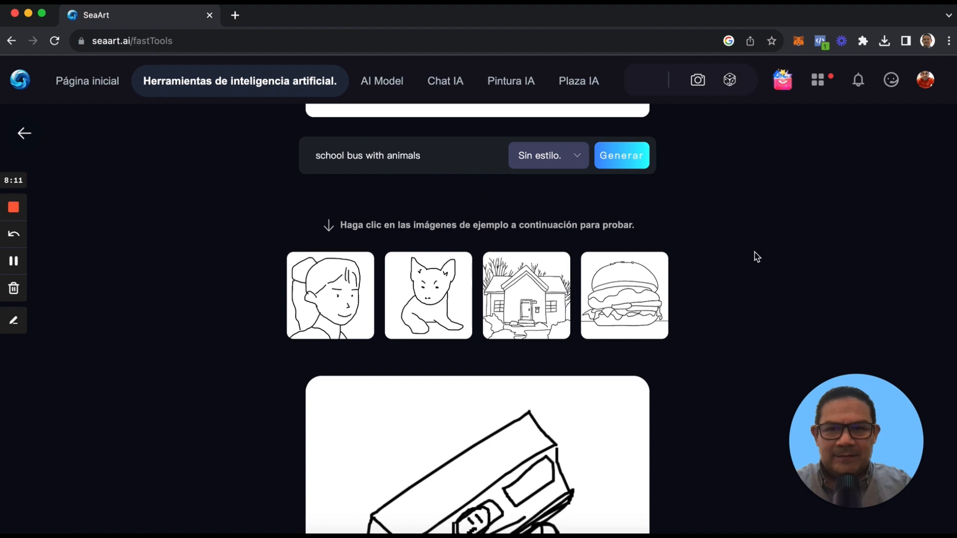
{"action": "scroll", "coordinate": [722, 340], "scroll_direction": "down", "scroll_amount": 6}
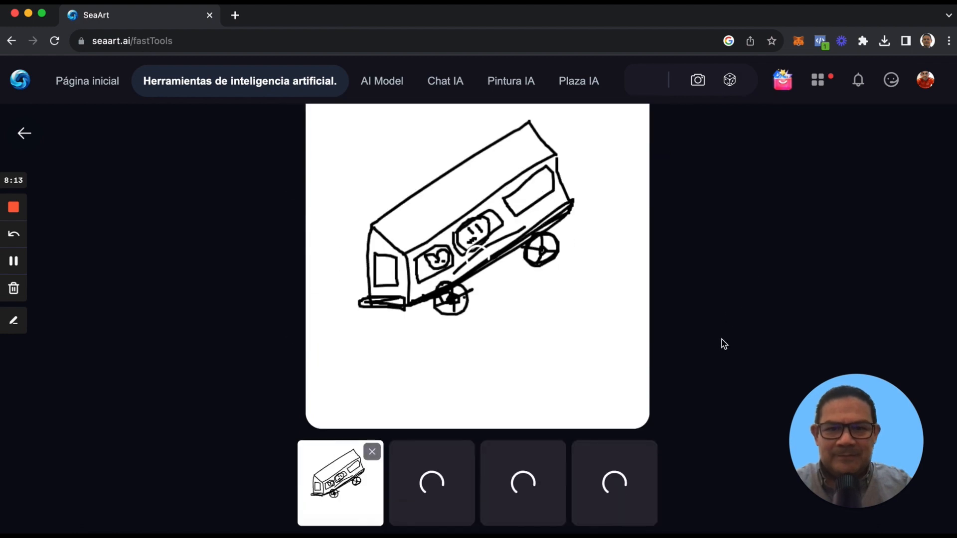
{"action": "scroll", "coordinate": [723, 343], "scroll_direction": "down", "scroll_amount": 1}
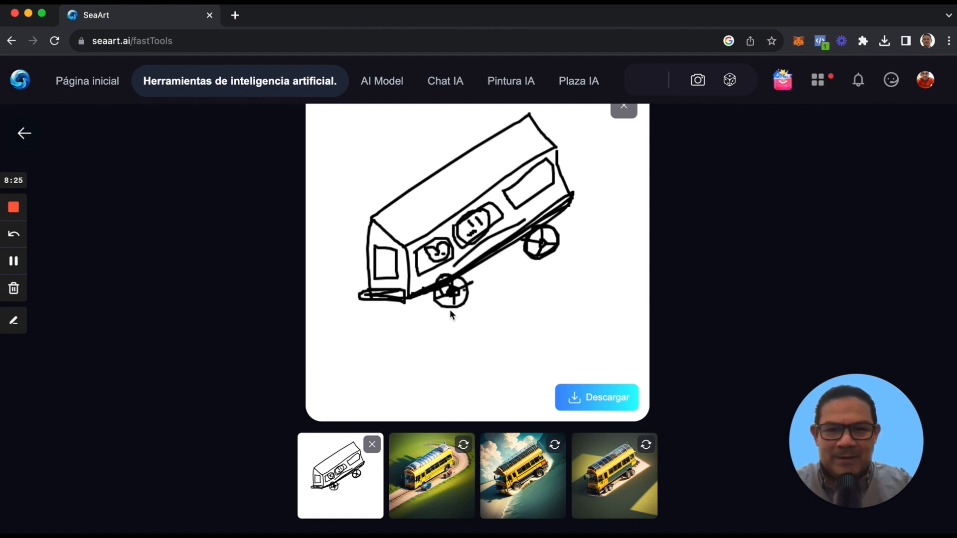
{"action": "left_click", "coordinate": [428, 462]}
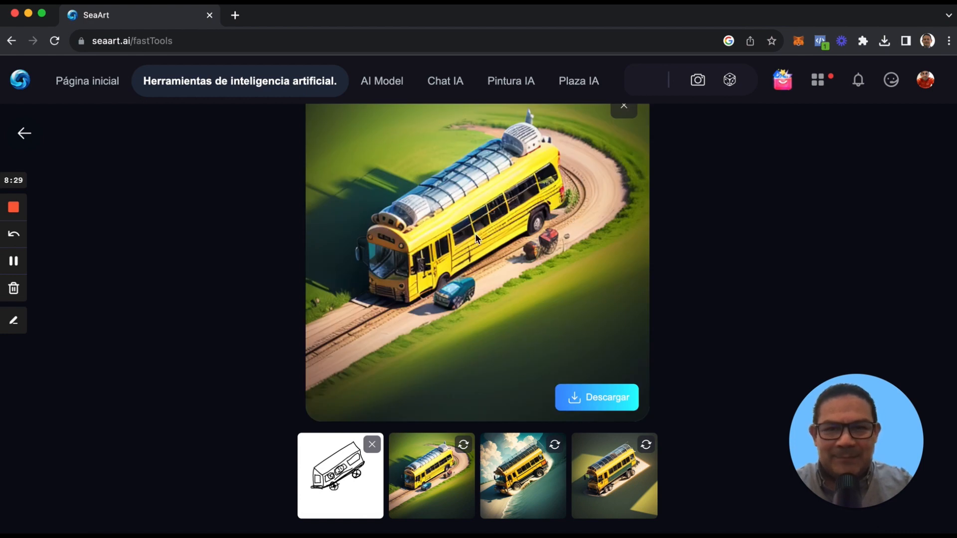
{"action": "left_click", "coordinate": [516, 476]}
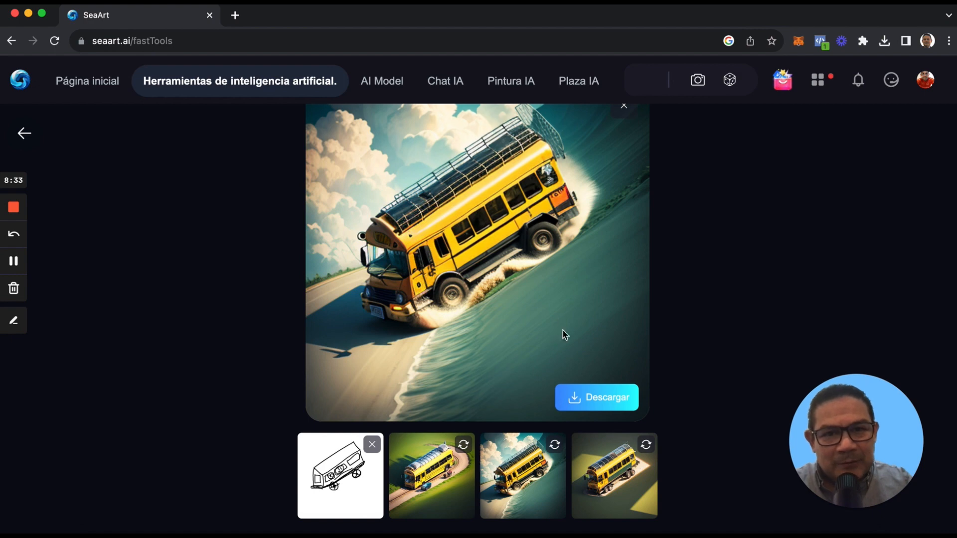
{"action": "left_click", "coordinate": [604, 485]}
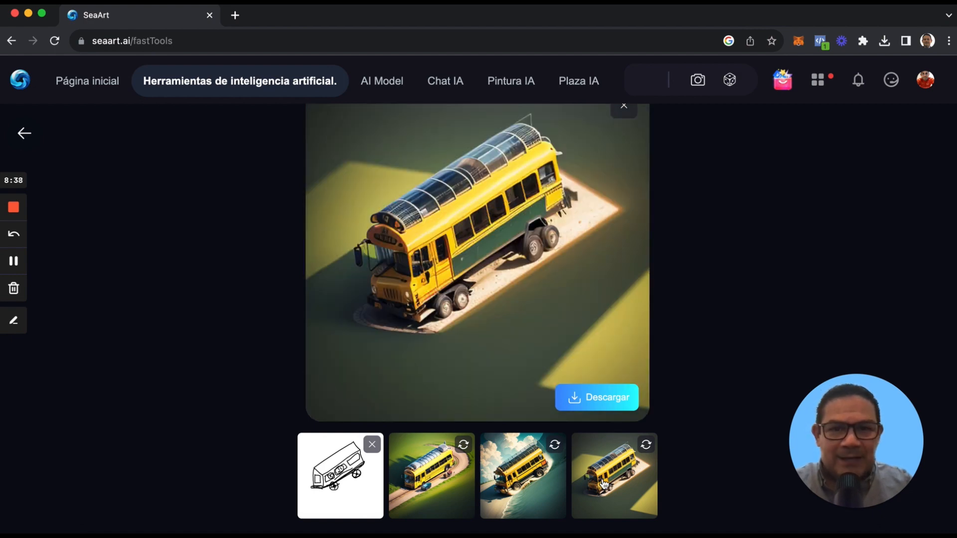
{"action": "left_click", "coordinate": [537, 472]}
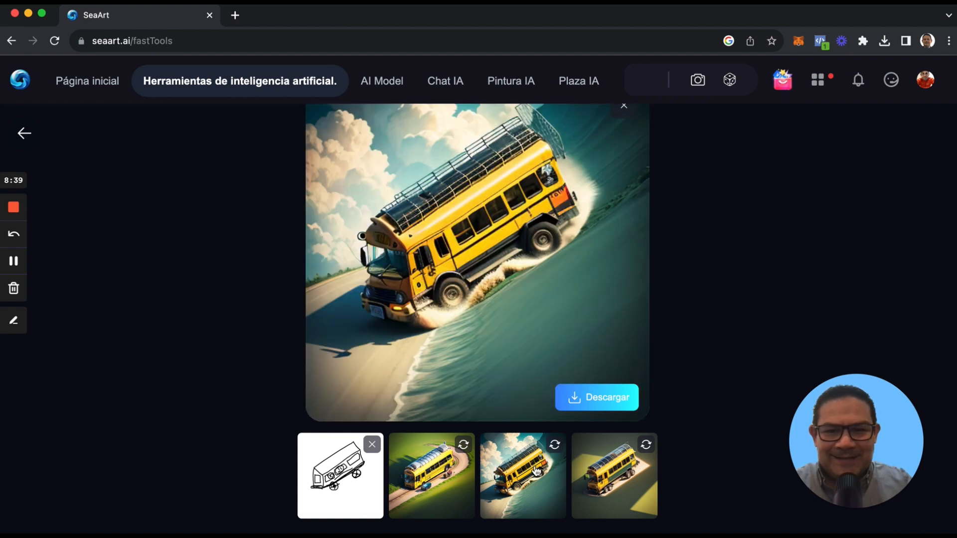
{"action": "left_click", "coordinate": [360, 486]}
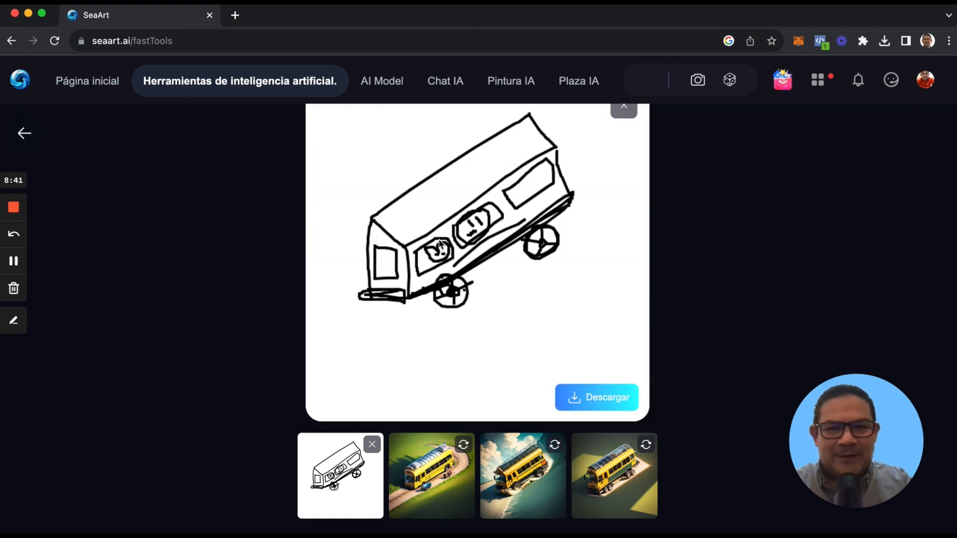
{"action": "left_click", "coordinate": [431, 470]}
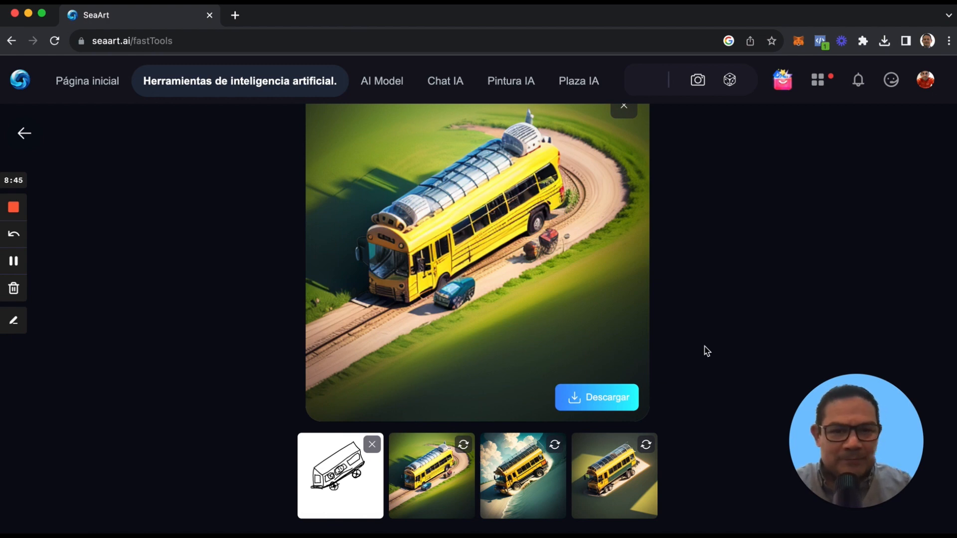
- Clear the bus drawing from the sketch canvas
{"action": "scroll", "coordinate": [701, 318], "scroll_direction": "up", "scroll_amount": 3}
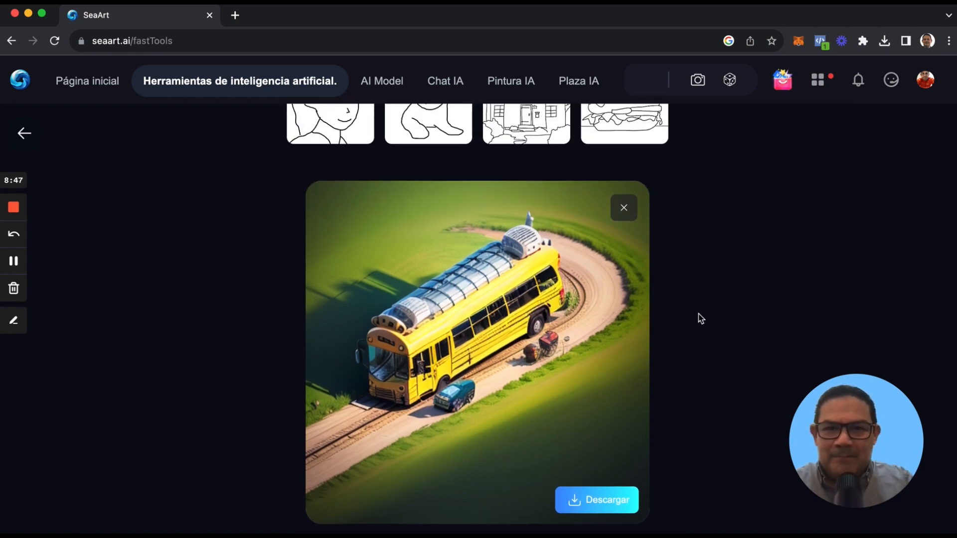
{"action": "scroll", "coordinate": [701, 318], "scroll_direction": "up", "scroll_amount": 8}
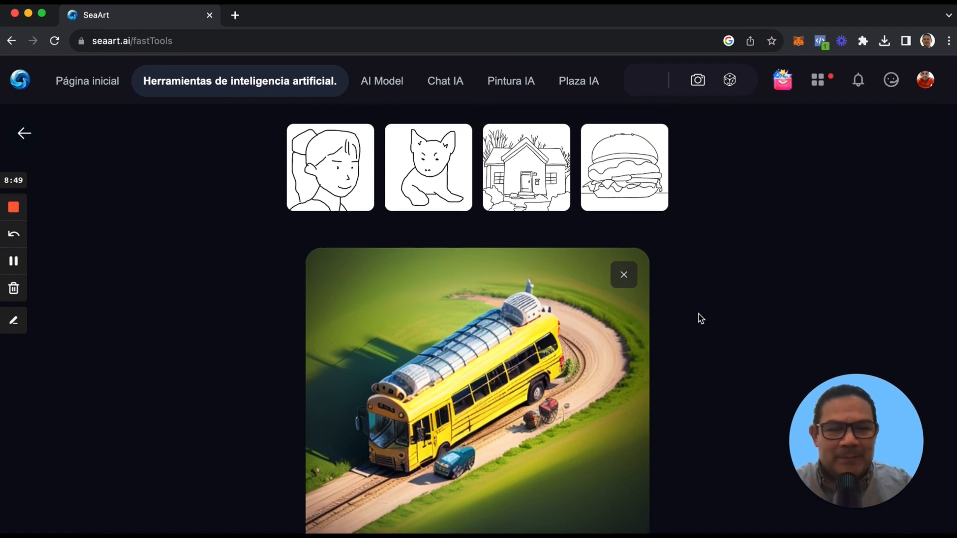
{"action": "scroll", "coordinate": [701, 318], "scroll_direction": "up", "scroll_amount": 2}
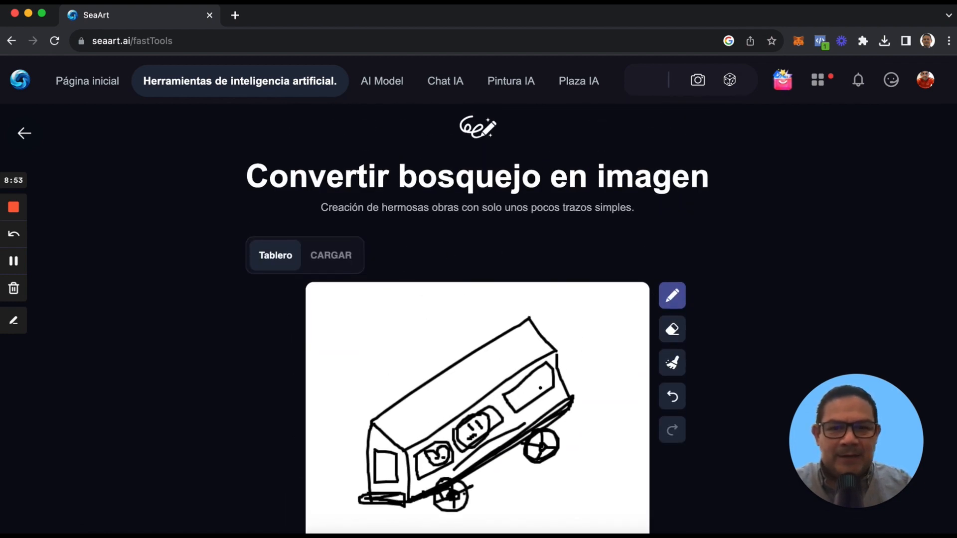
{"action": "left_click", "coordinate": [672, 363]}
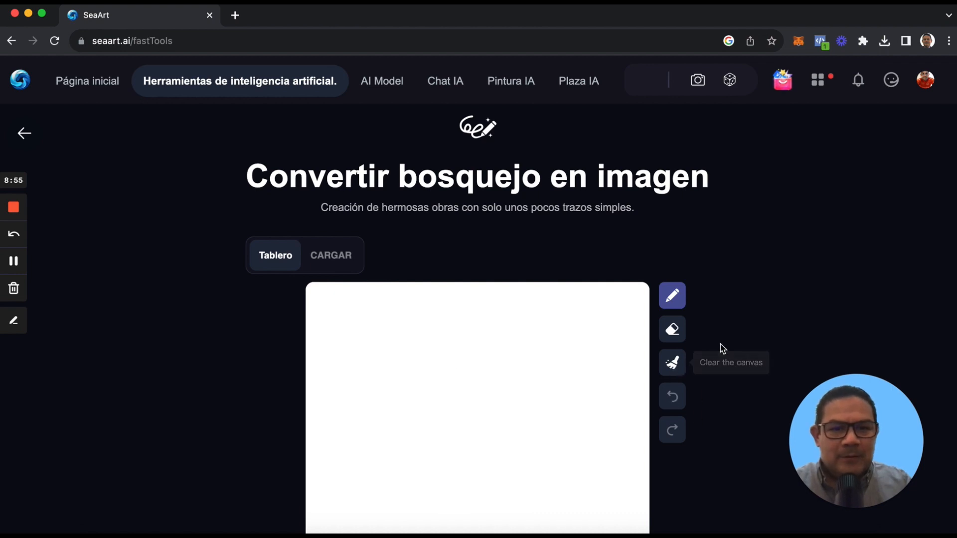
- Switch the sketch source from the drawing board to image upload and remove the bus sketch loaded there
{"action": "scroll", "coordinate": [722, 347], "scroll_direction": "down", "scroll_amount": 2}
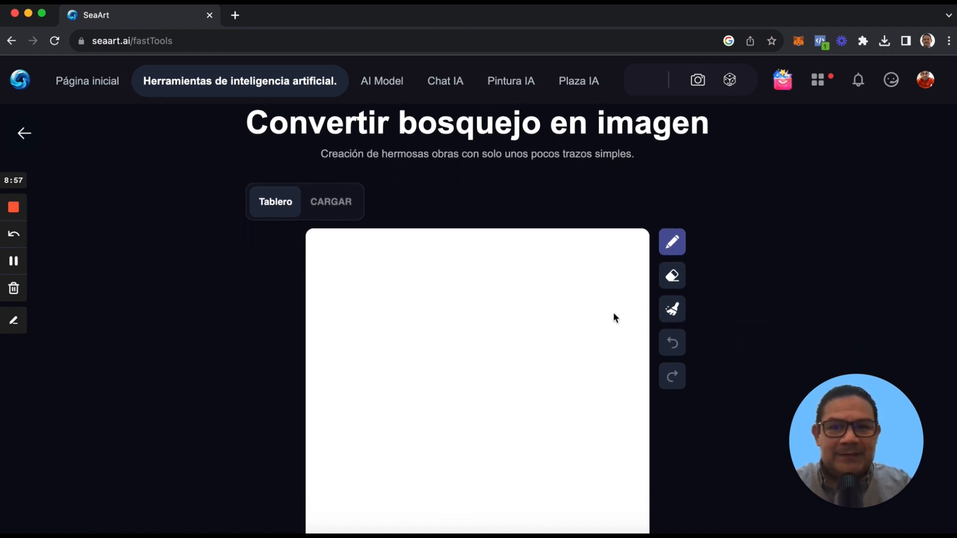
{"action": "left_click", "coordinate": [331, 204]}
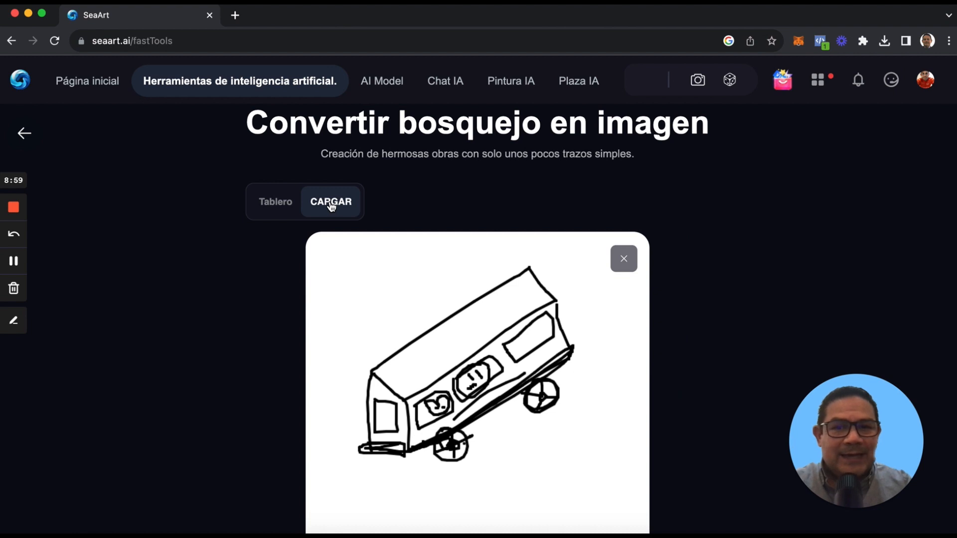
{"action": "left_click", "coordinate": [624, 258]}
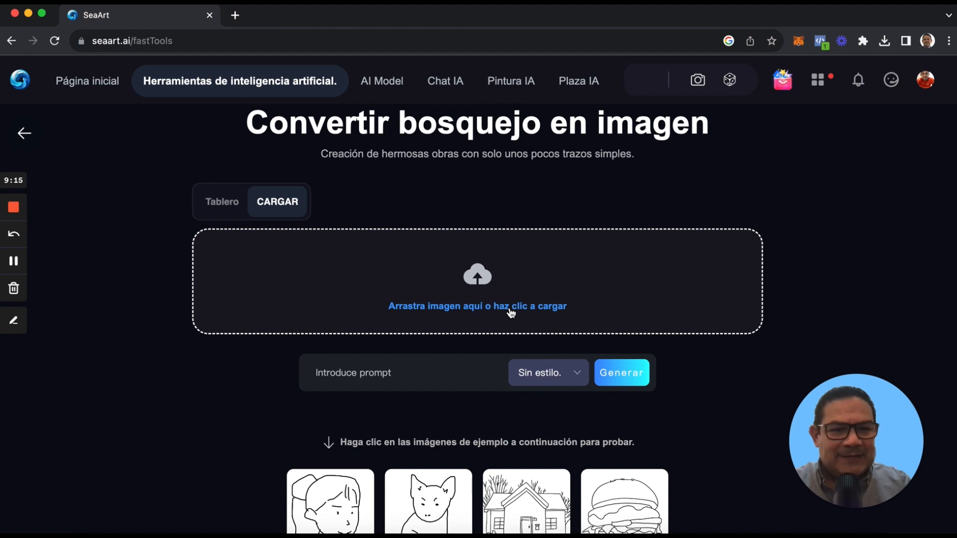
- Upload the image file AAAAAA 3.jpg from the Hubeducativo 2023 folder as the new sketch
{"action": "left_click", "coordinate": [479, 306]}
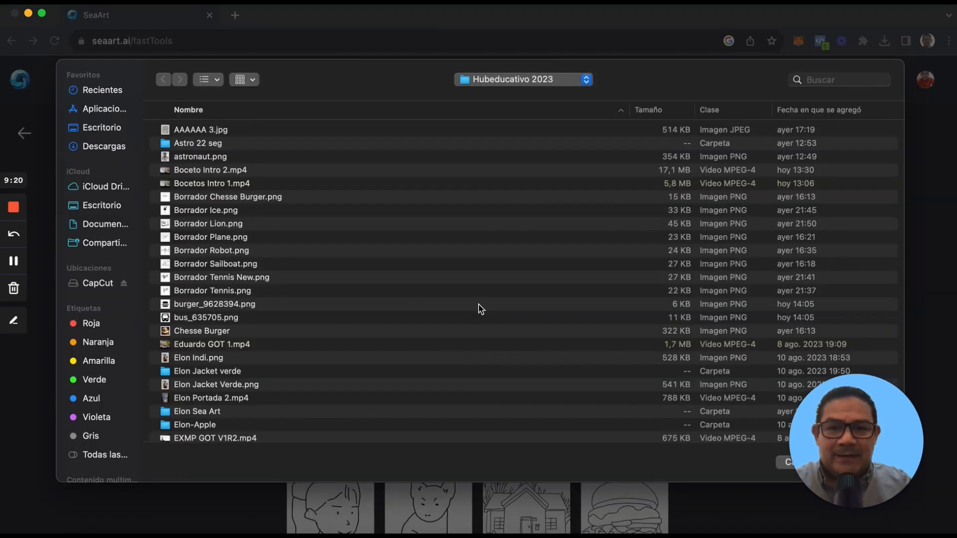
{"action": "left_click", "coordinate": [202, 132]}
{"action": "left_click_drag", "start_coordinate": [852, 418], "coordinate": [889, 313]}
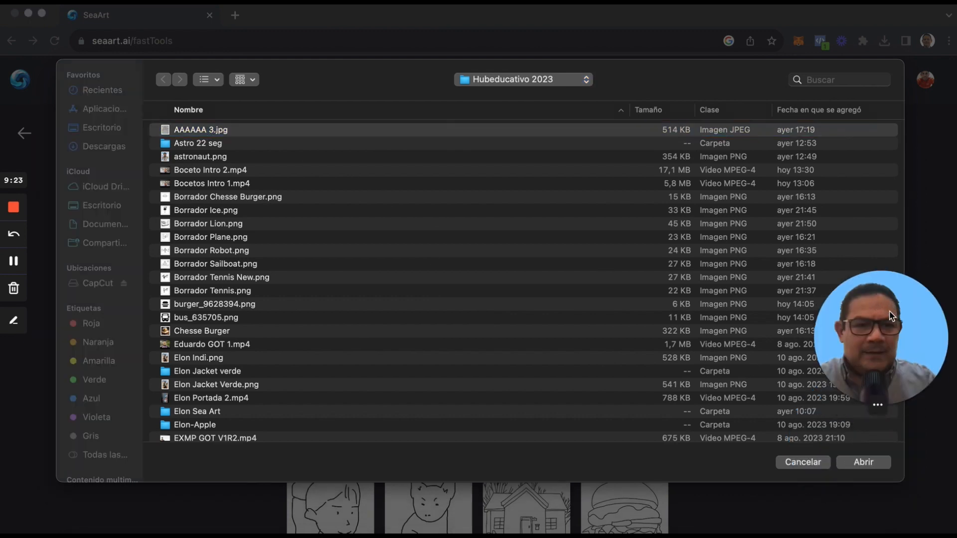
{"action": "left_click", "coordinate": [209, 131]}
{"action": "left_click", "coordinate": [862, 463]}
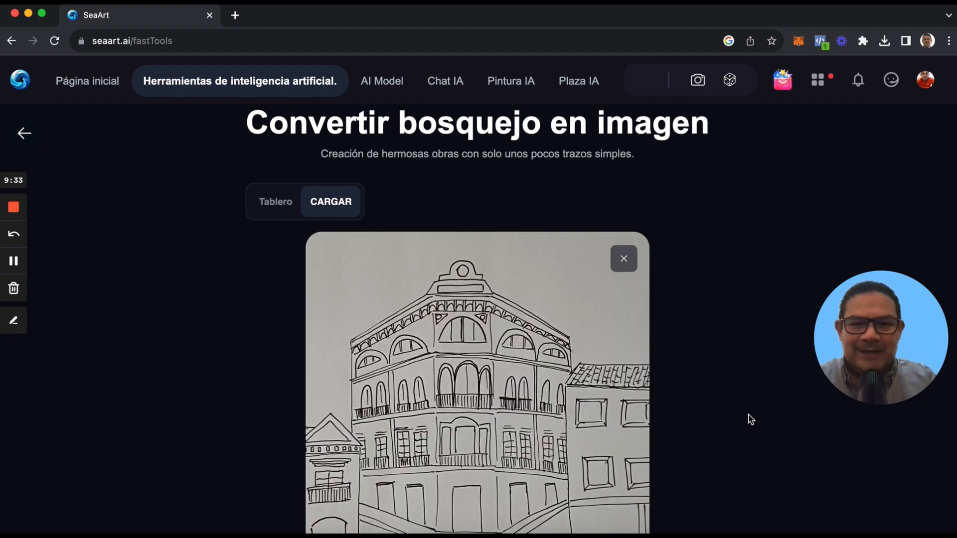
- Enter the prompt "red, yellow and green villa" for the uploaded building drawing and generate the images
{"action": "scroll", "coordinate": [751, 419], "scroll_direction": "down", "scroll_amount": 1}
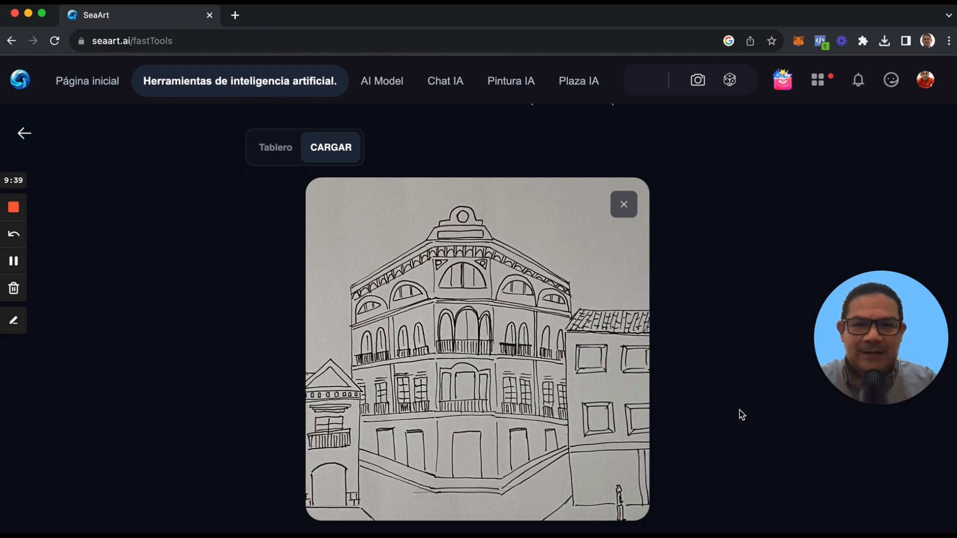
{"action": "scroll", "coordinate": [742, 414], "scroll_direction": "down", "scroll_amount": 1}
{"action": "scroll", "coordinate": [593, 363], "scroll_direction": "down", "scroll_amount": 2}
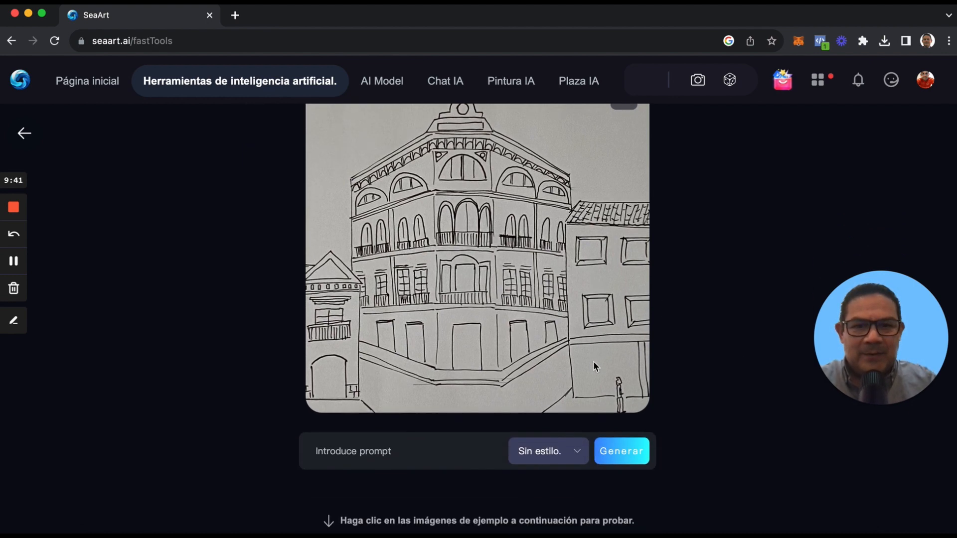
{"action": "scroll", "coordinate": [594, 364], "scroll_direction": "down", "scroll_amount": 2}
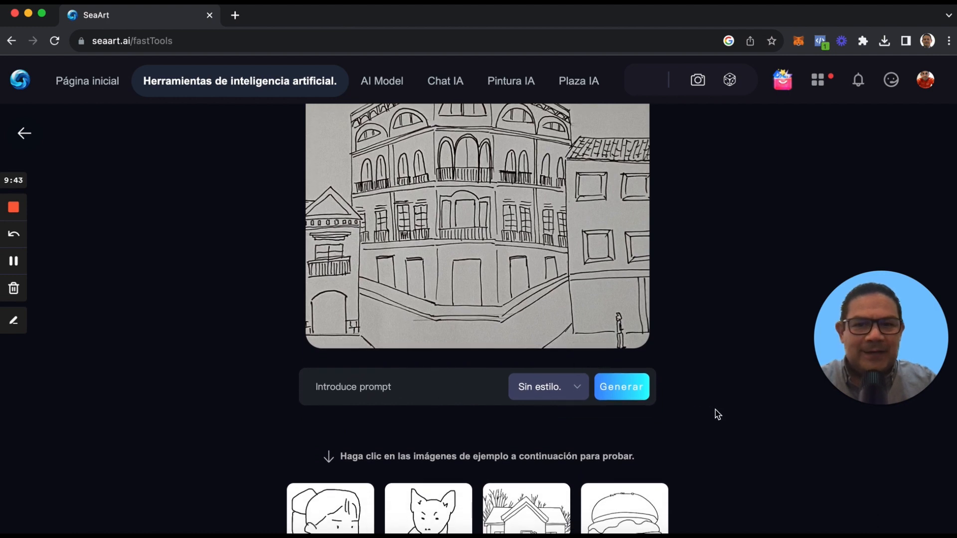
{"action": "scroll", "coordinate": [720, 387], "scroll_direction": "up", "scroll_amount": 1}
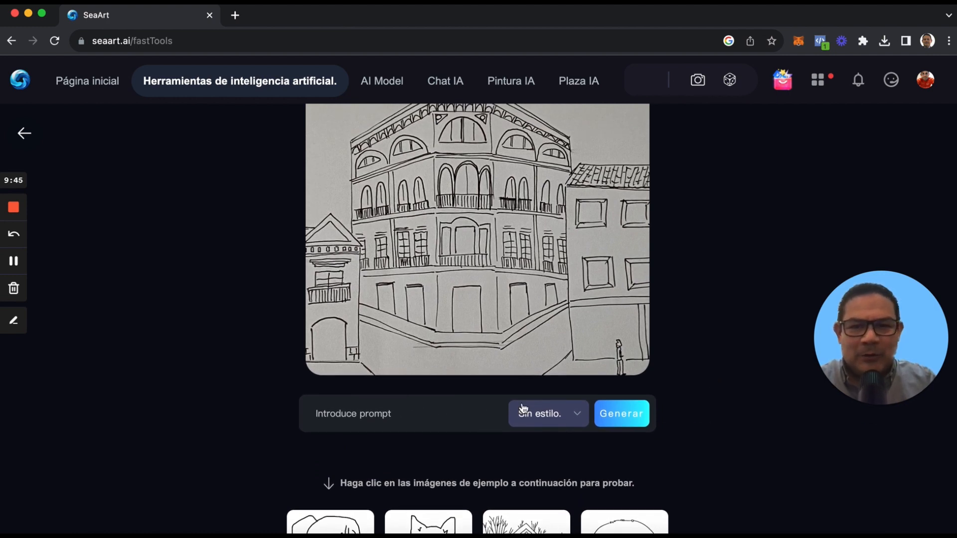
{"action": "left_click", "coordinate": [474, 413]}
{"action": "type", "text": "red"}
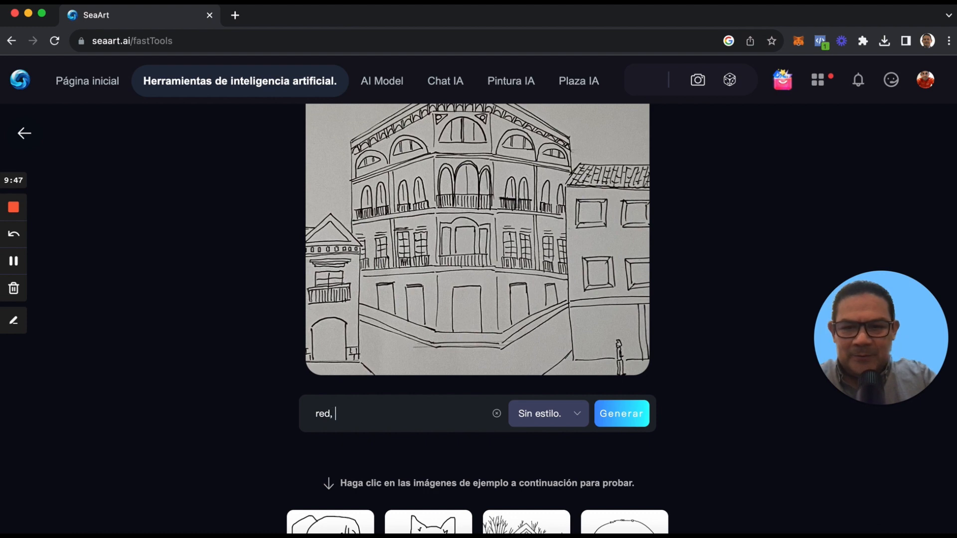
{"action": "type", "text": ", yellow a"}
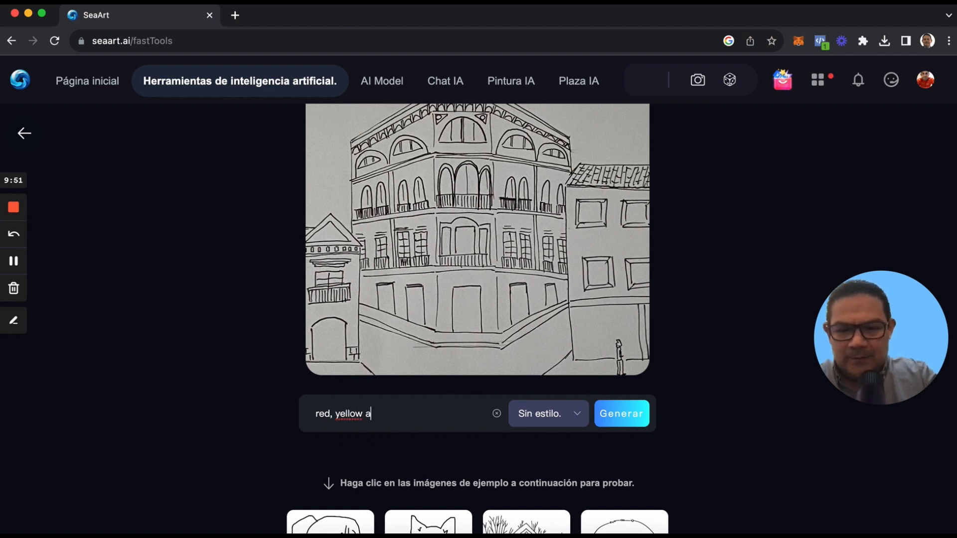
{"action": "type", "text": "nd green"}
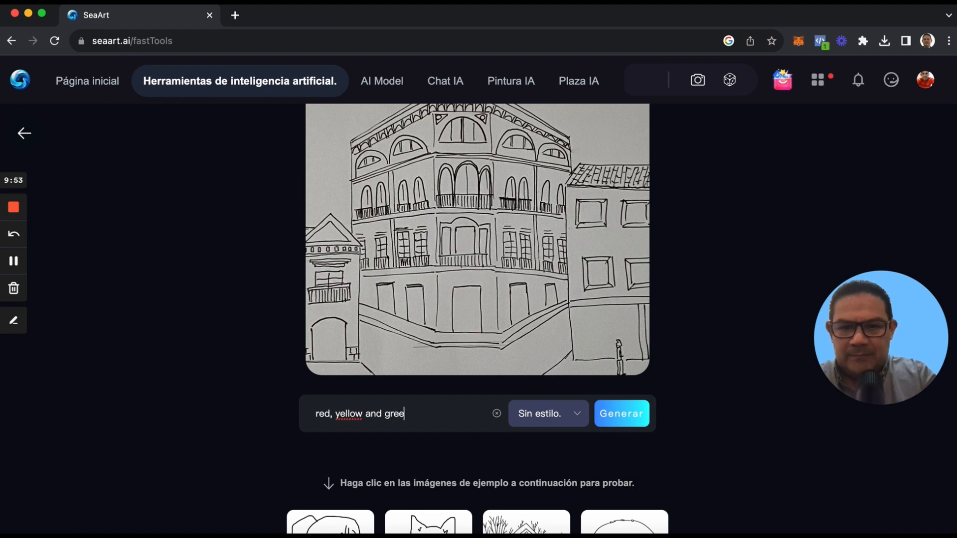
{"action": "type", "text": "illa"}
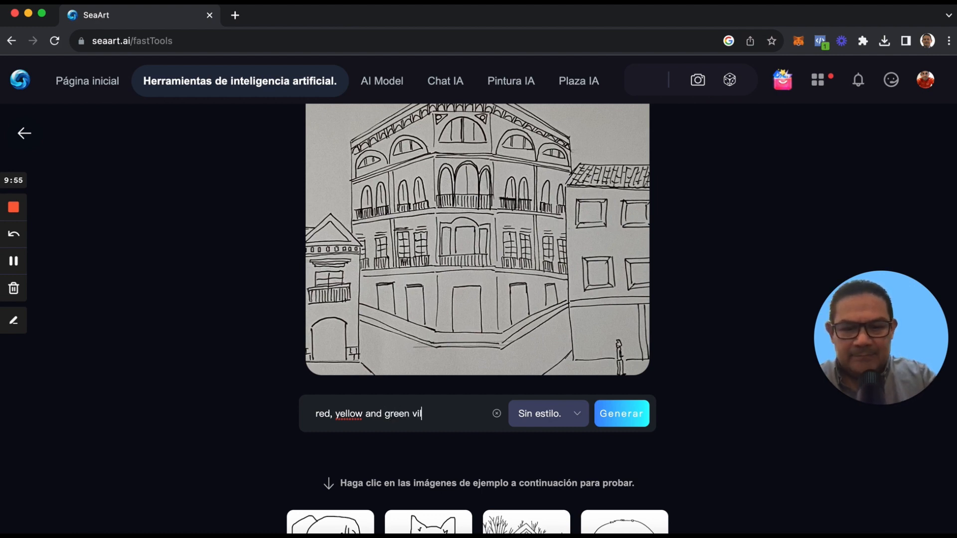
{"action": "left_click", "coordinate": [629, 414]}
- Examine each of the generated villa images in the large preview and compare them with the original building drawing
{"action": "scroll", "coordinate": [703, 401], "scroll_direction": "down", "scroll_amount": 1}
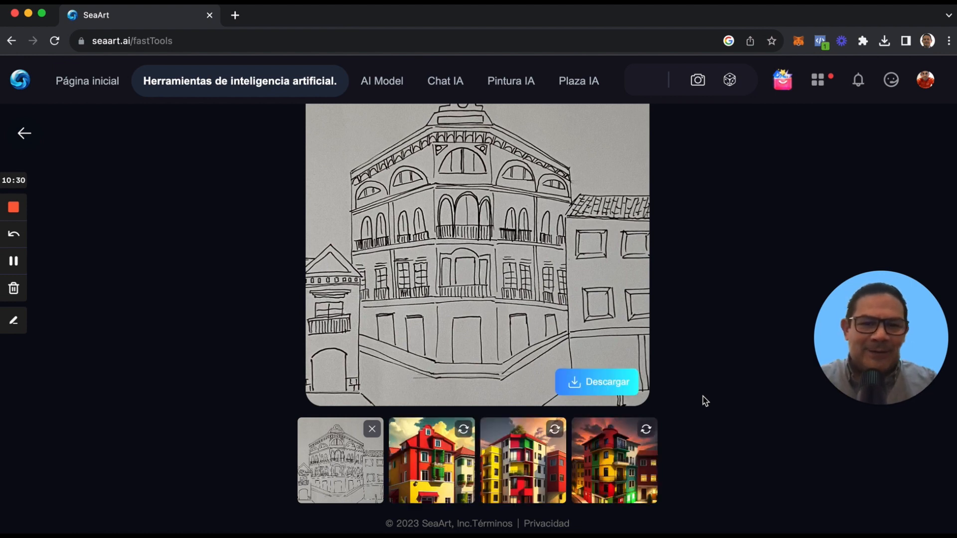
{"action": "scroll", "coordinate": [514, 327], "scroll_direction": "up", "scroll_amount": 6}
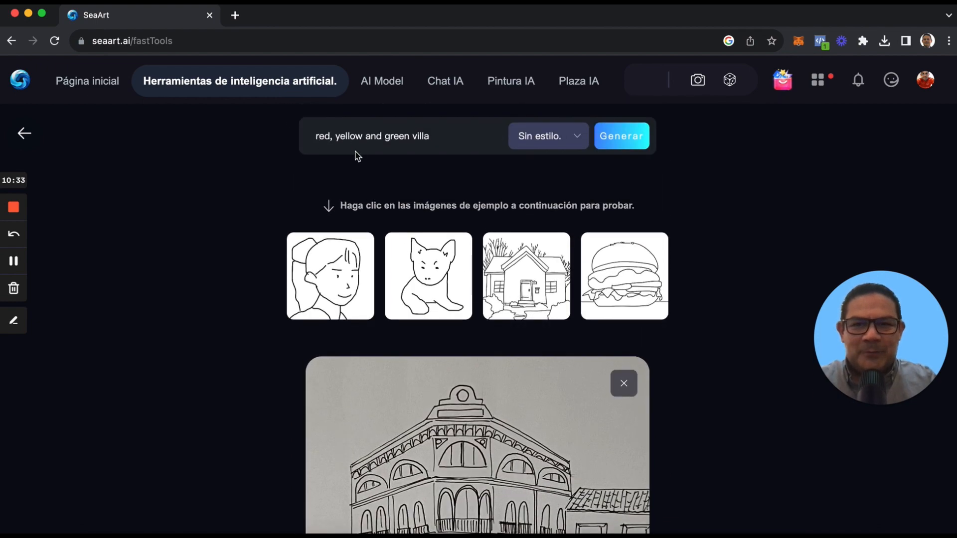
{"action": "scroll", "coordinate": [428, 252], "scroll_direction": "down", "scroll_amount": 5}
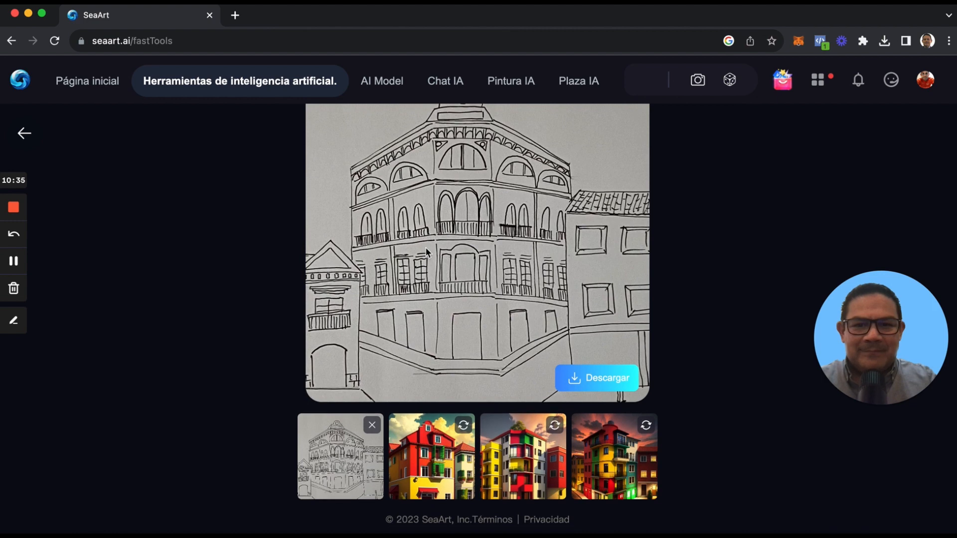
{"action": "left_click", "coordinate": [441, 460]}
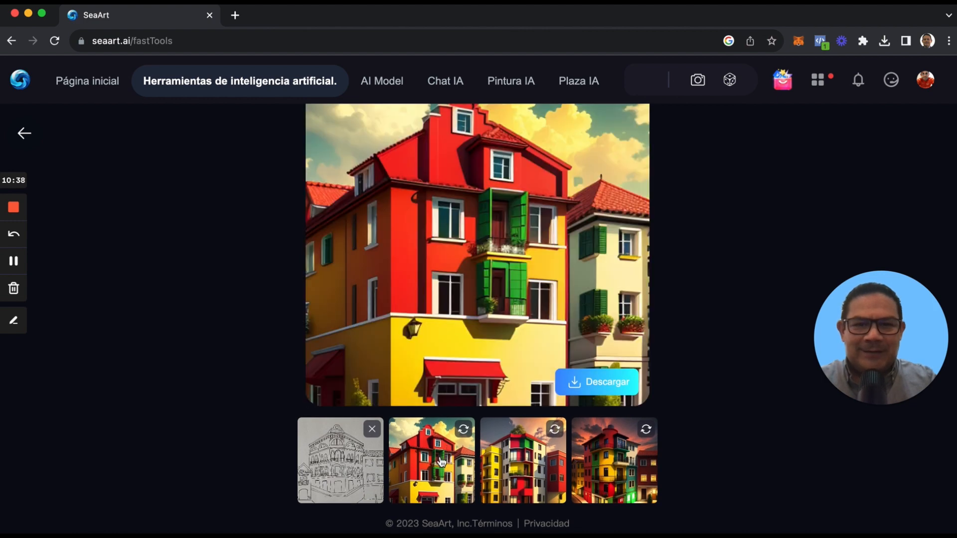
{"action": "left_click", "coordinate": [528, 473]}
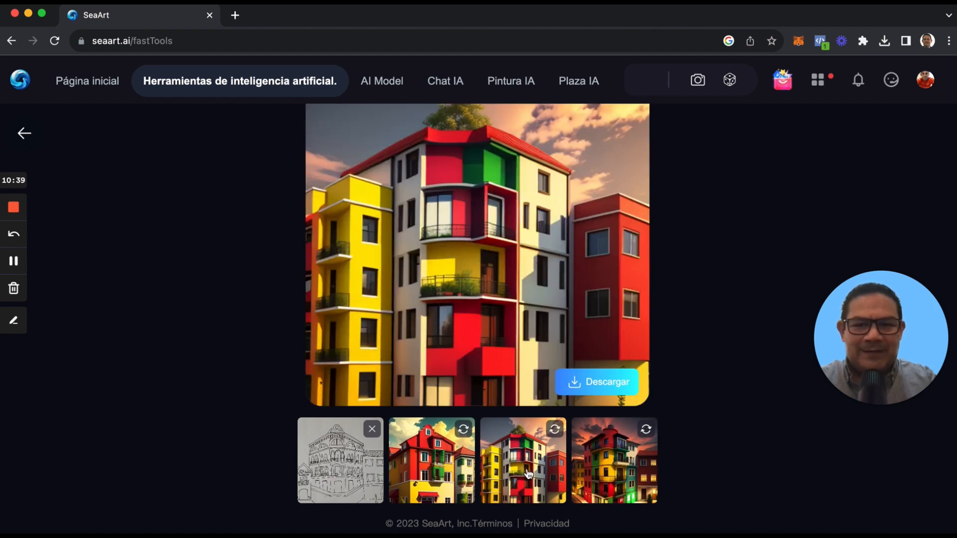
{"action": "left_click", "coordinate": [603, 473]}
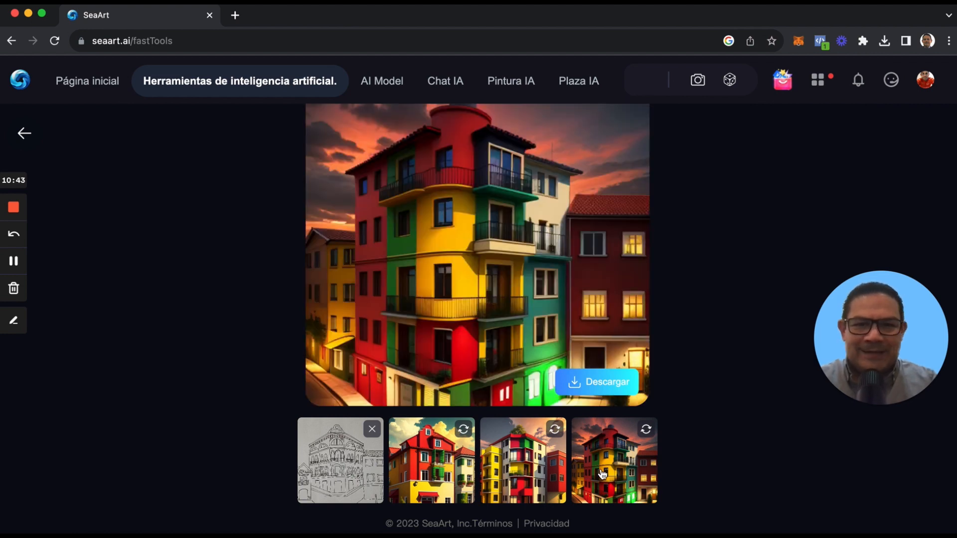
{"action": "left_click", "coordinate": [331, 464]}
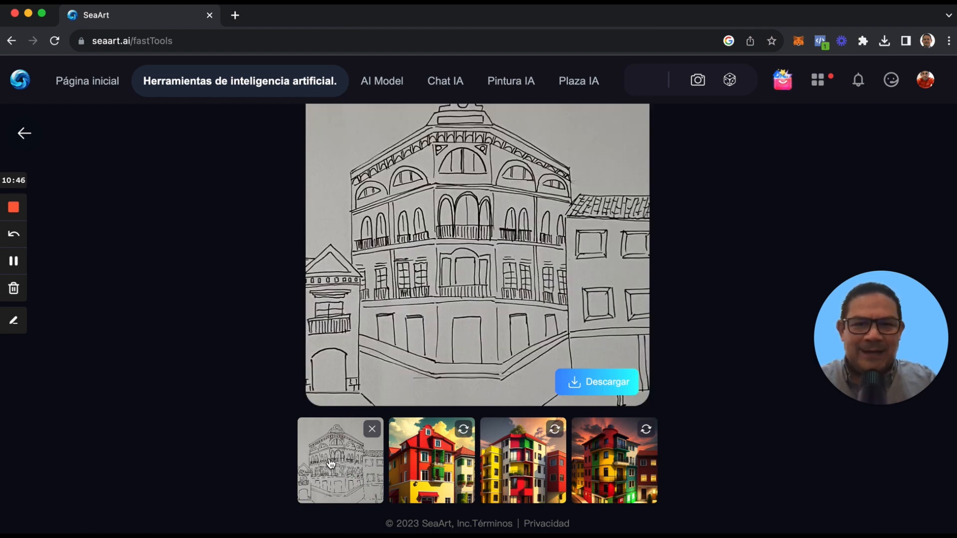
{"action": "left_click", "coordinate": [603, 486]}
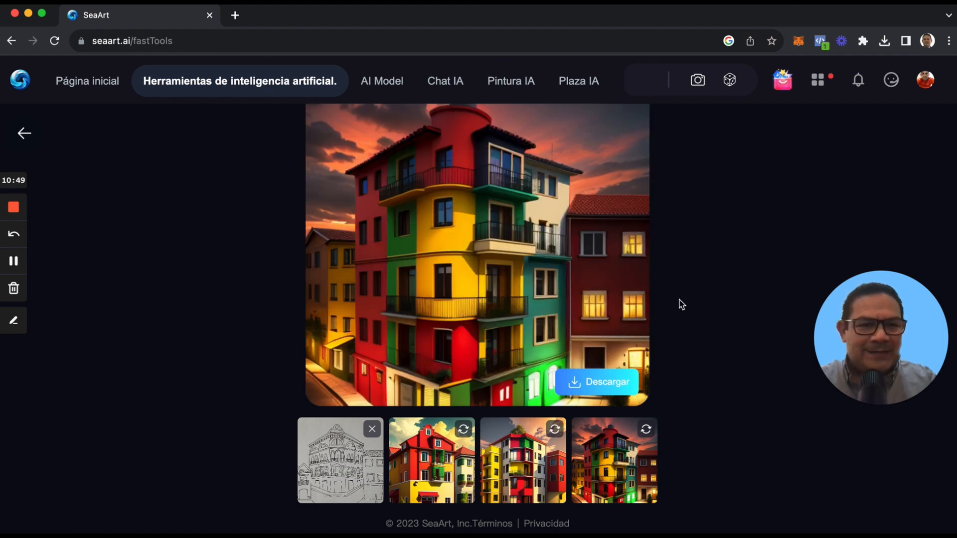
- Switch the sketch source from image upload back to the drawing board
{"action": "scroll", "coordinate": [682, 305], "scroll_direction": "up", "scroll_amount": 10}
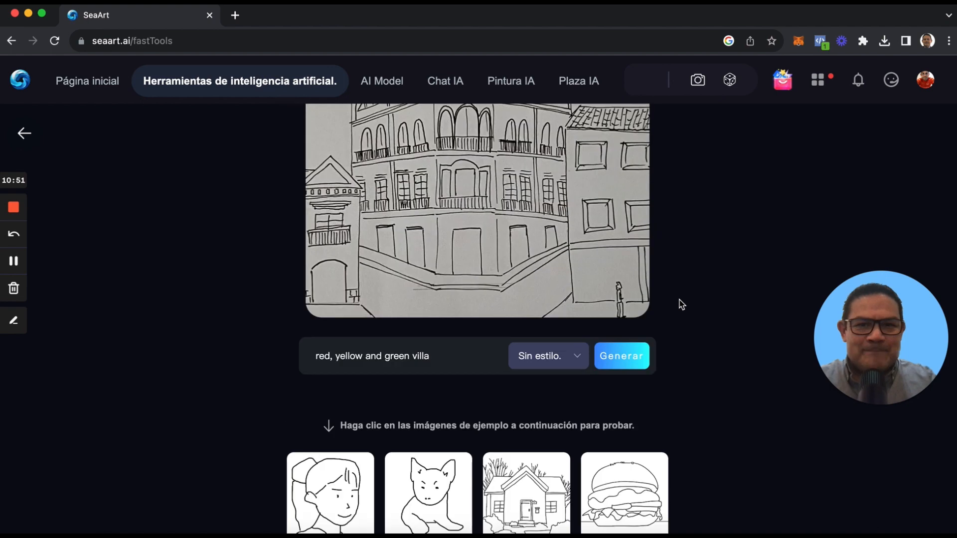
{"action": "scroll", "coordinate": [682, 305], "scroll_direction": "up", "scroll_amount": 5}
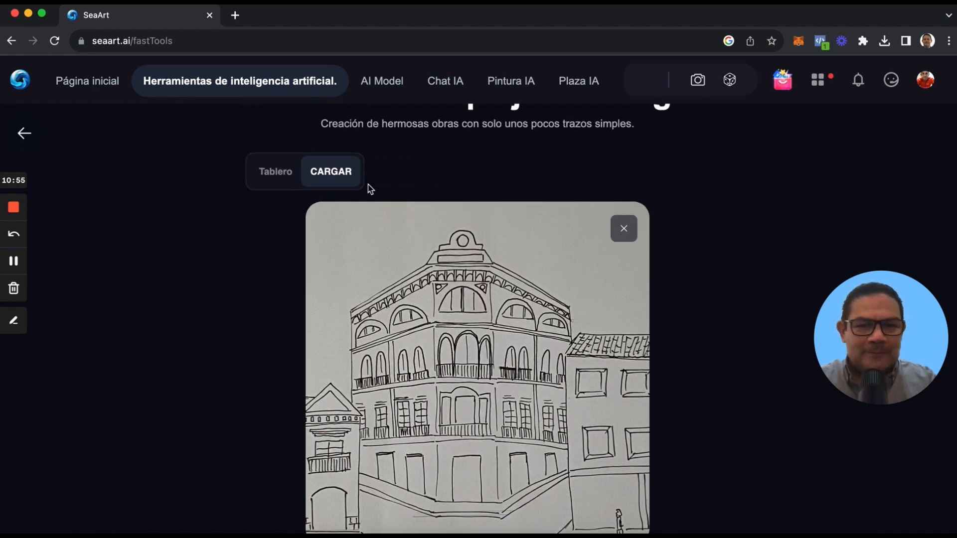
{"action": "left_click", "coordinate": [274, 171]}
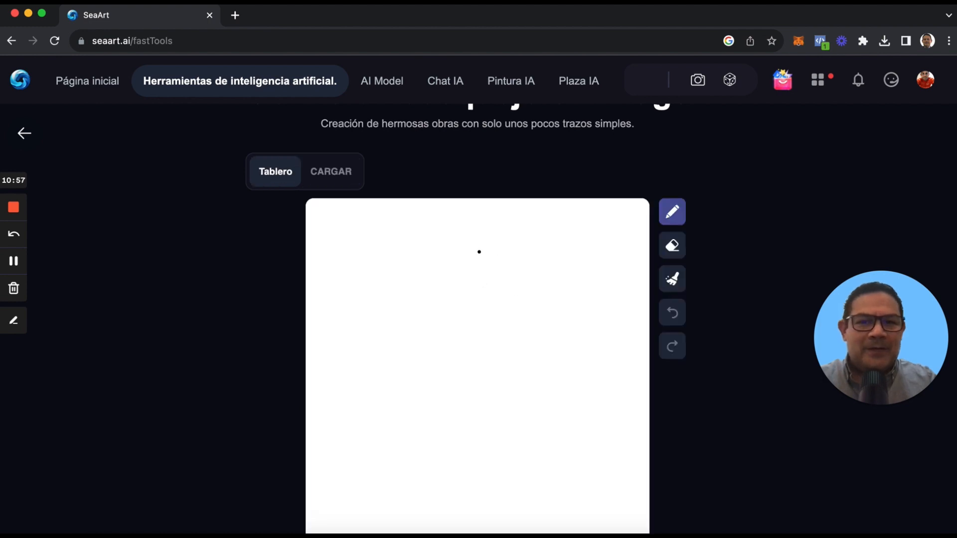